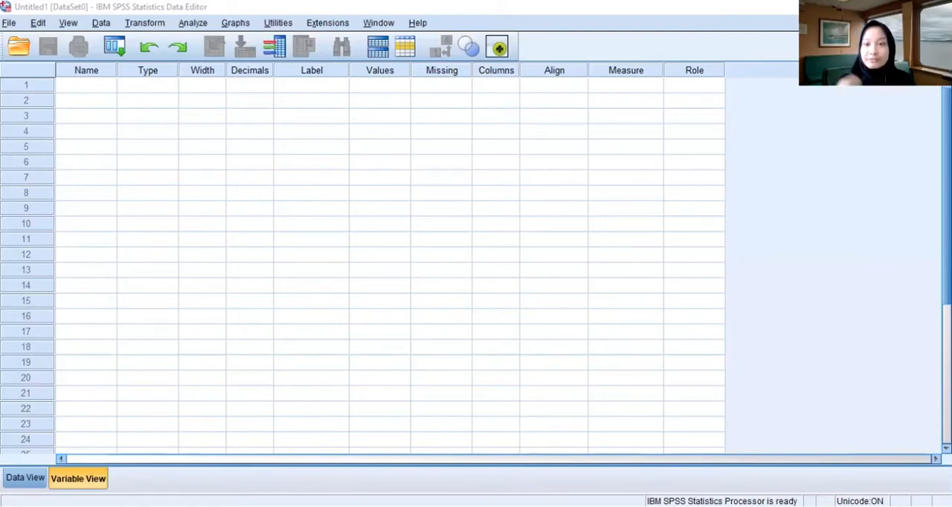
- Define the first variable in the empty dataset with the name nama_mhs
{"action": "left_click", "coordinate": [106, 88]}
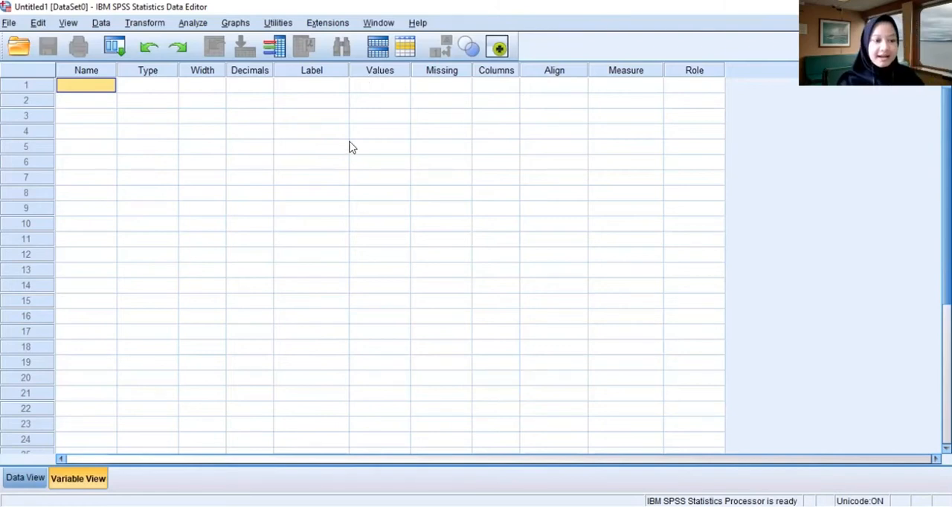
{"action": "left_click", "coordinate": [25, 477]}
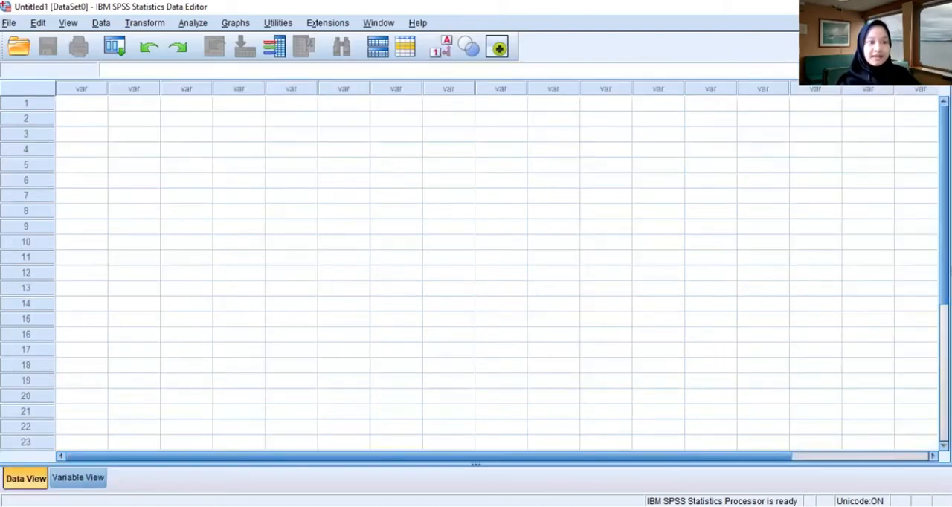
{"action": "left_click", "coordinate": [78, 478]}
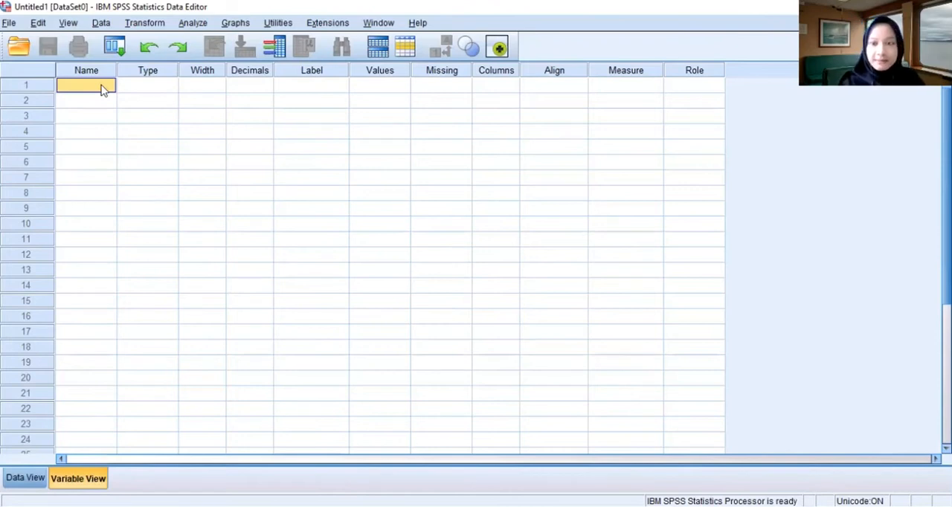
{"action": "type", "text": "n"}
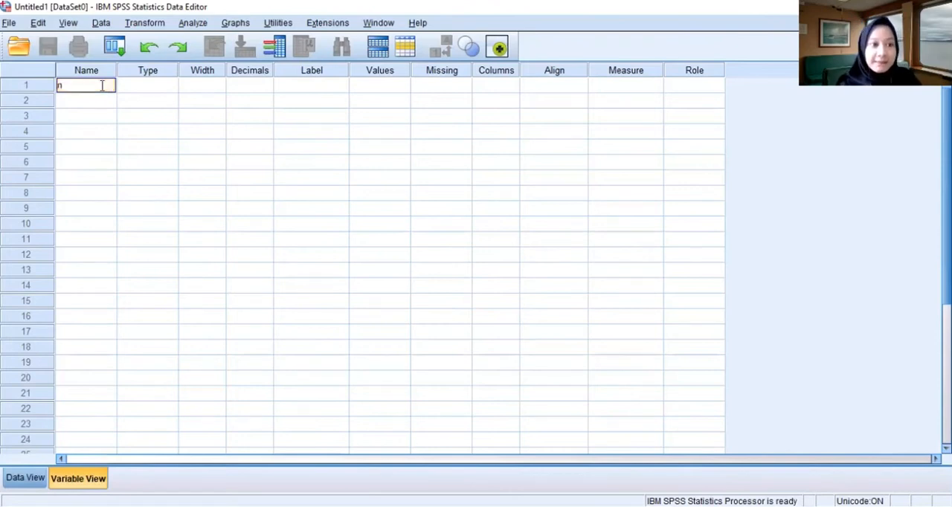
{"action": "type", "text": "ama_mhs"}
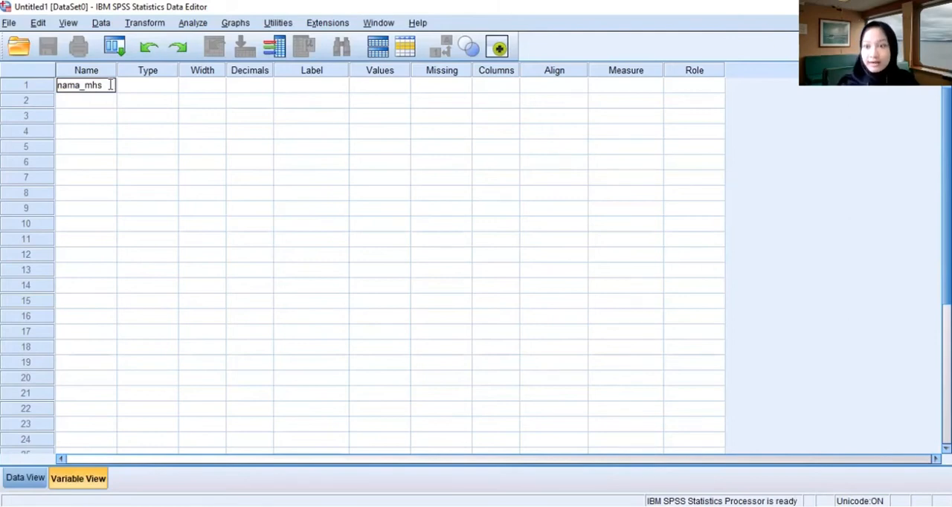
- Change the variable type of nama_mhs to String
{"action": "left_click", "coordinate": [136, 93]}
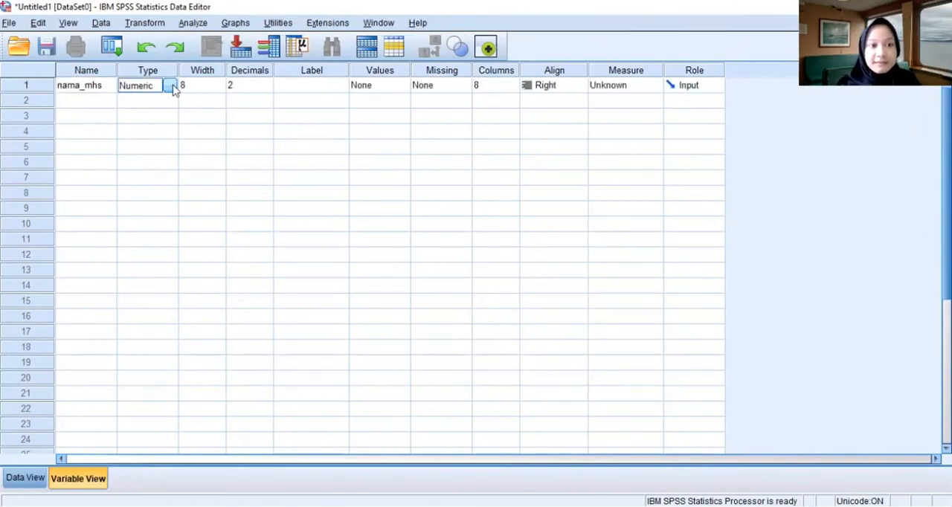
{"action": "left_click", "coordinate": [170, 87]}
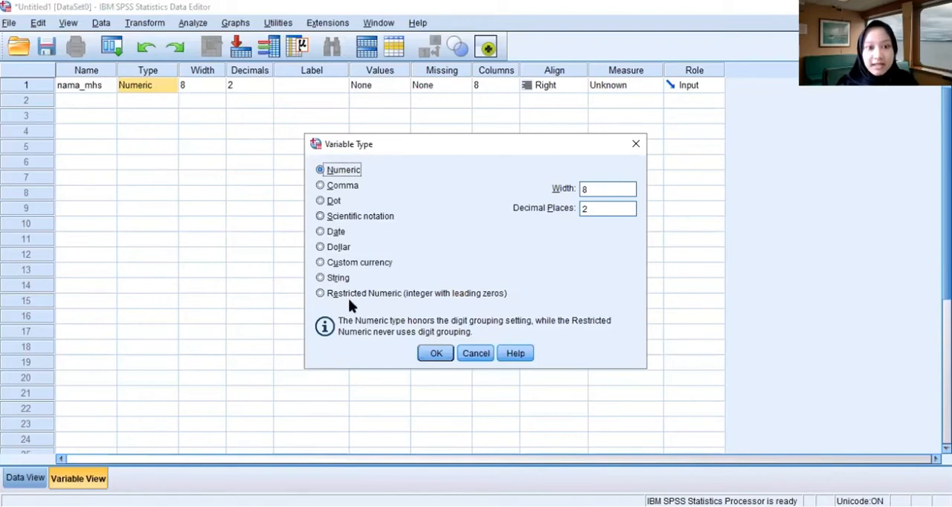
{"action": "left_click", "coordinate": [325, 277]}
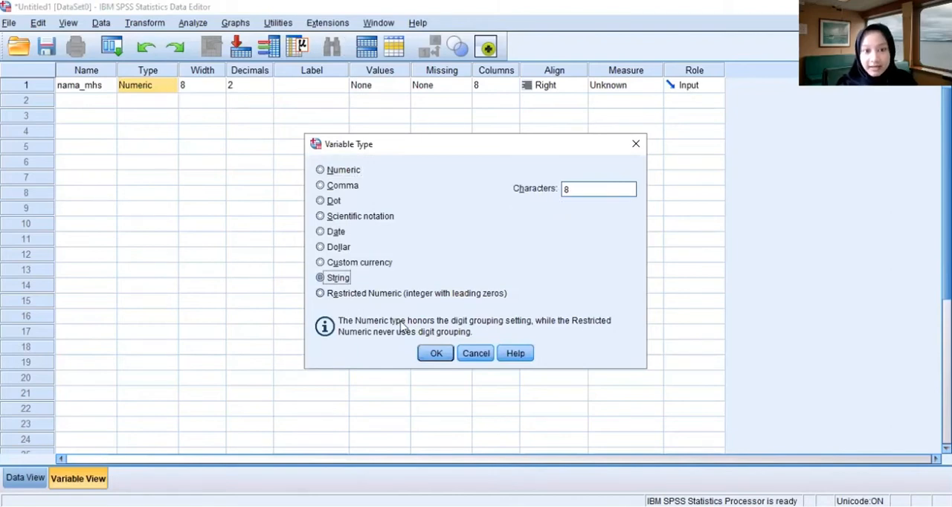
{"action": "left_click", "coordinate": [436, 354]}
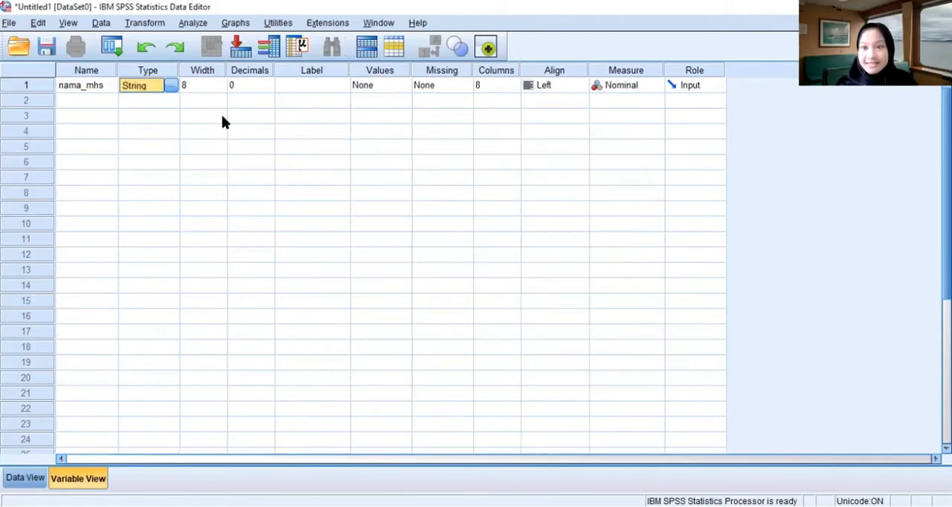
- Add a second variable named tidur_kuliah below nama_mhs
{"action": "left_click", "coordinate": [79, 100]}
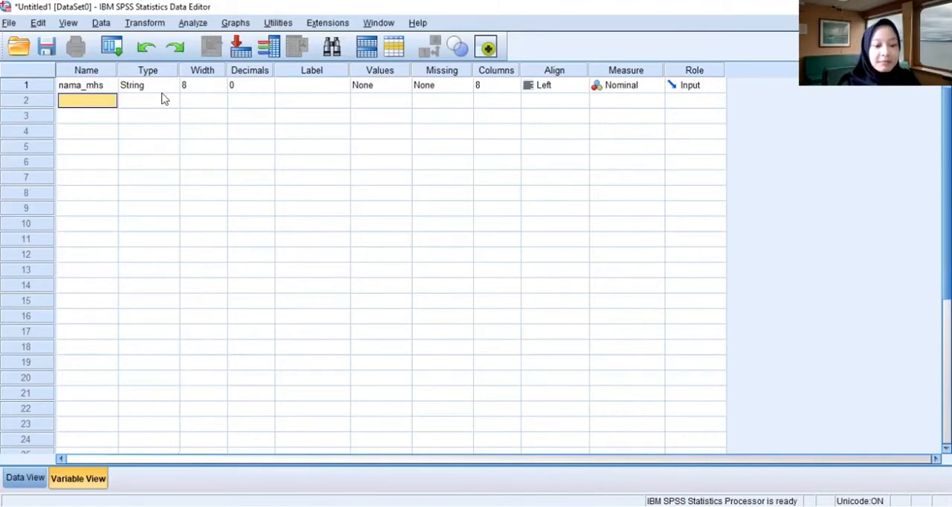
{"action": "type", "text": "tidur_"}
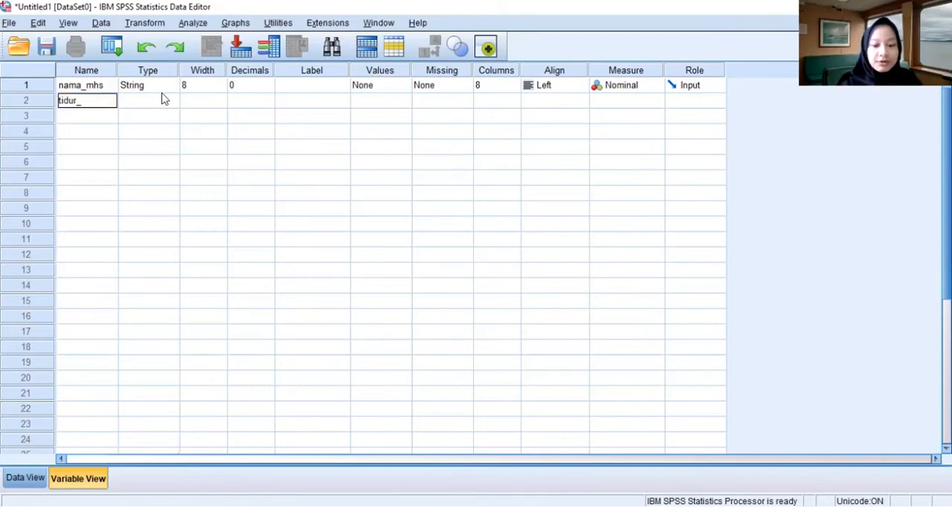
{"action": "type", "text": "kuliah"}
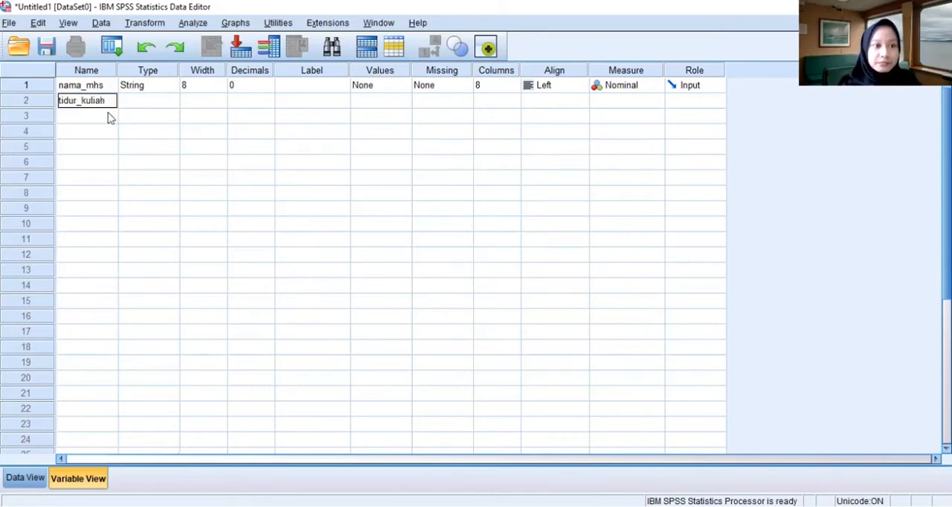
- Add the variables hasil_jual and buah in rows 3 and 4
{"action": "left_click", "coordinate": [102, 119]}
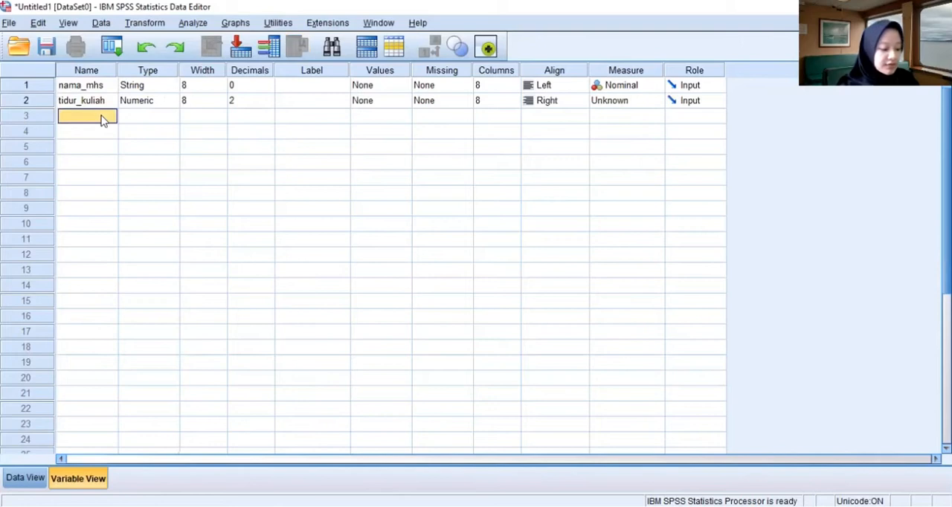
{"action": "type", "text": "hasil"}
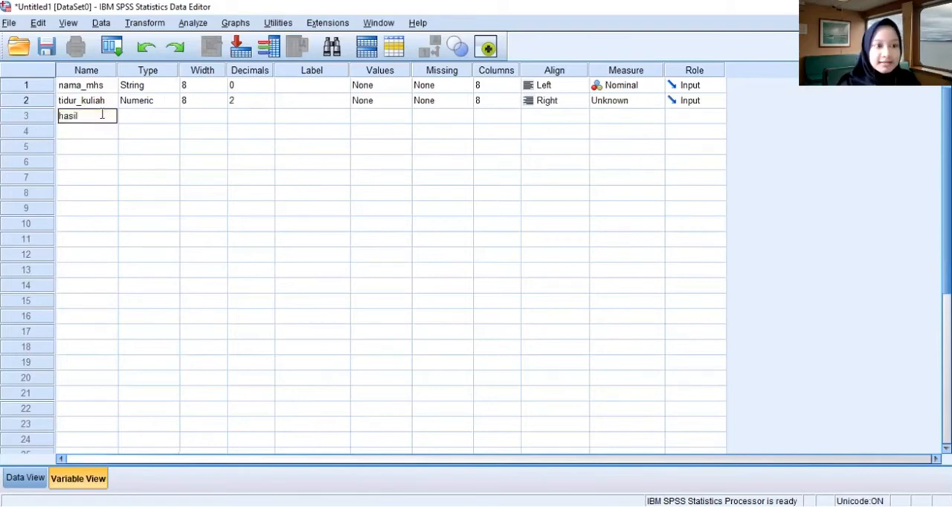
{"action": "type", "text": "_jual"}
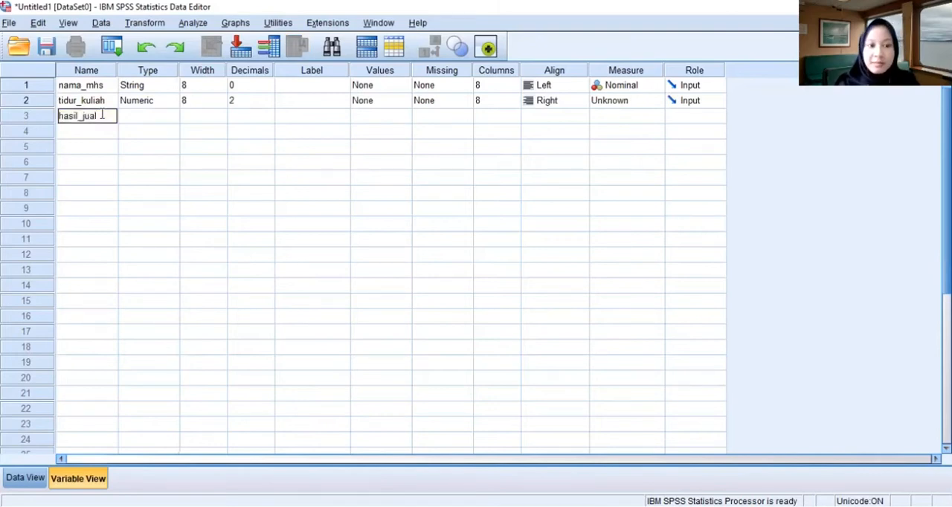
{"action": "key", "text": "Return"}
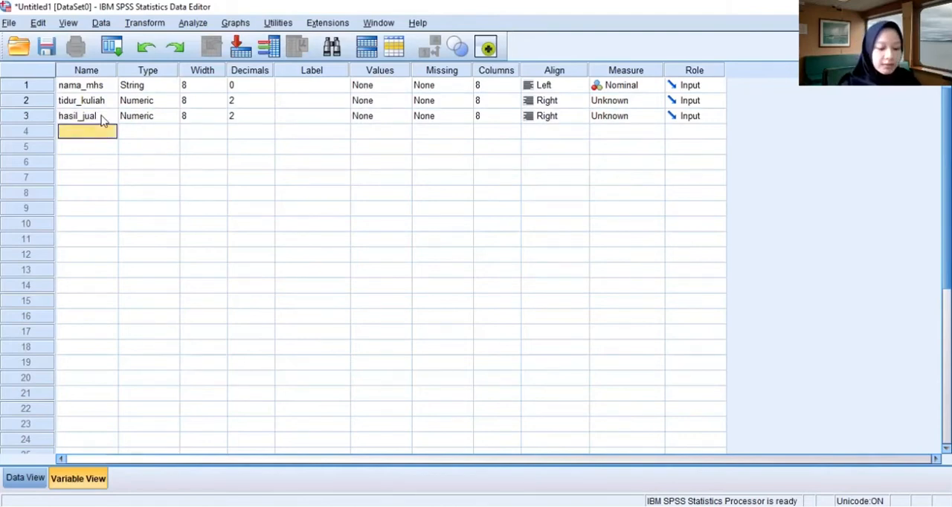
{"action": "type", "text": "buah"}
{"action": "key", "text": "Return"}
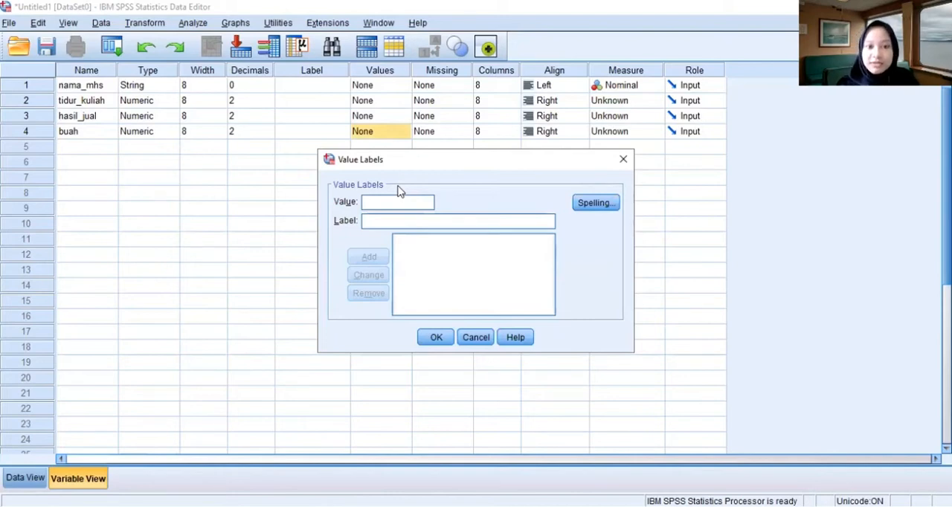
- Add a value label for the buah variable that assigns 1 to semangka
{"action": "type", "text": "1"}
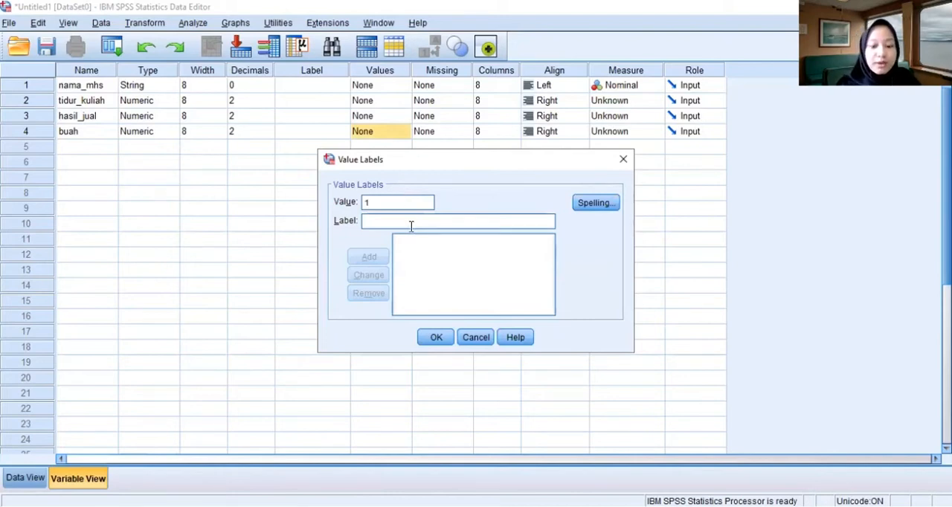
{"action": "type", "text": "semang"}
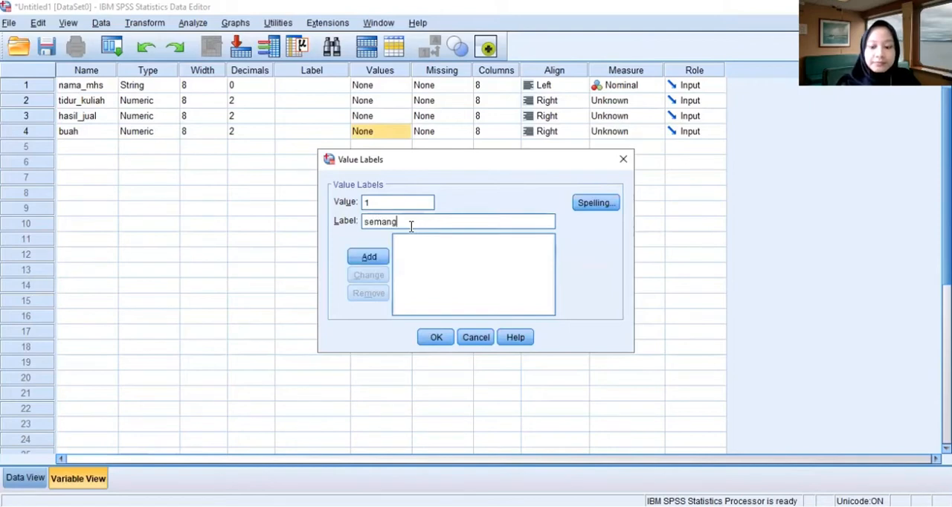
{"action": "type", "text": "ka"}
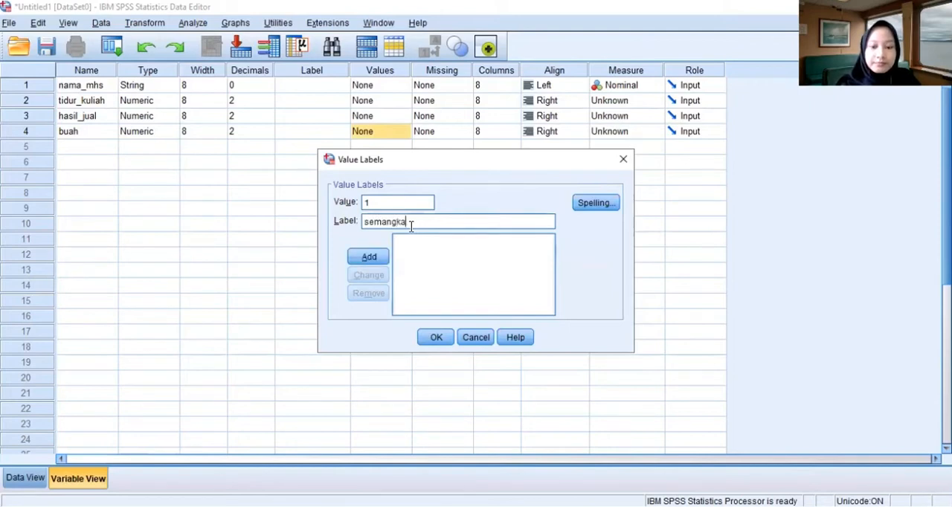
{"action": "left_click", "coordinate": [377, 256]}
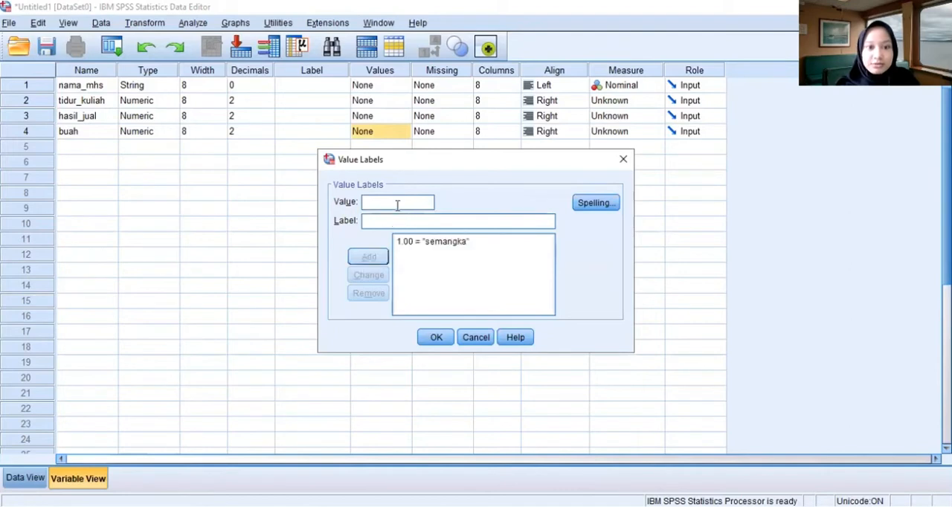
- Add the value label 2 for pisang to the buah variable and accept the value labels
{"action": "left_click", "coordinate": [395, 201]}
{"action": "type", "text": "2"}
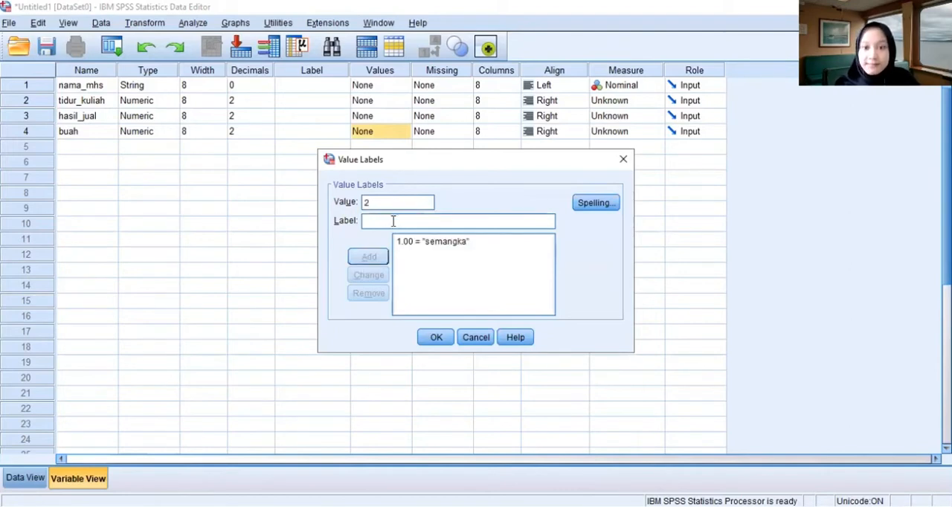
{"action": "left_click", "coordinate": [394, 221]}
{"action": "type", "text": "p"}
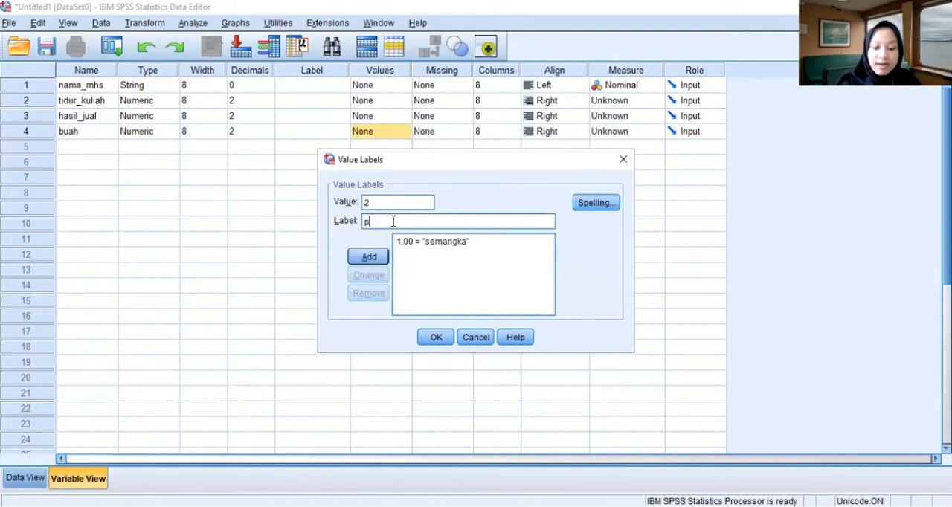
{"action": "type", "text": "isang"}
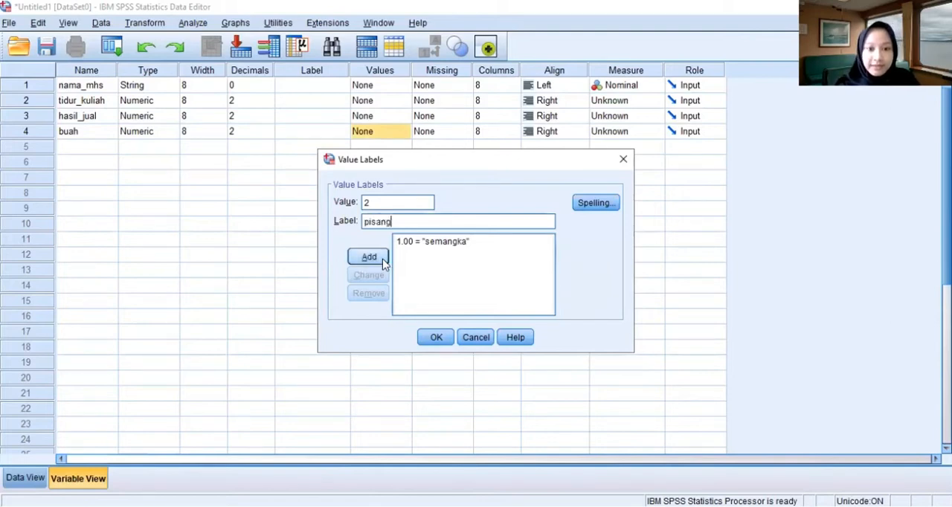
{"action": "key", "text": "Return"}
{"action": "left_click", "coordinate": [436, 339]}
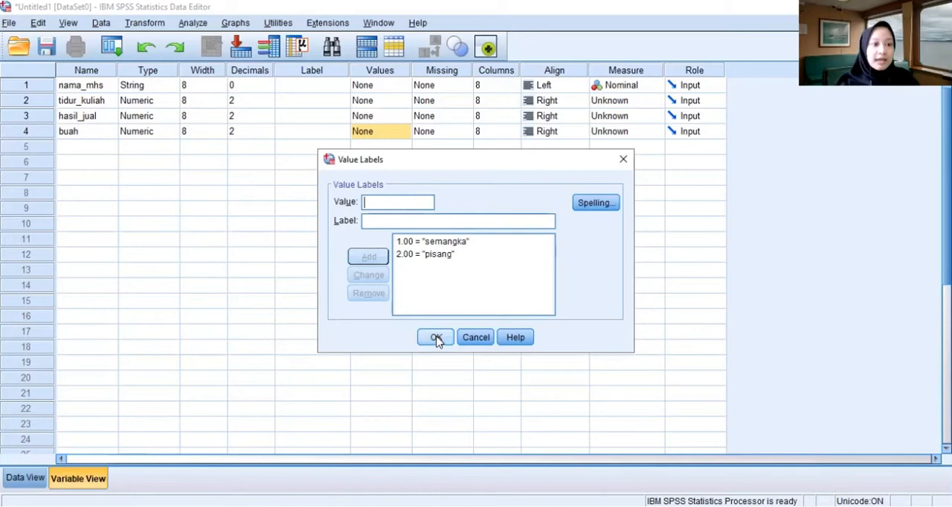
- Add the variables IPK and motivasi_belajar in rows 5 and 6
{"action": "left_click", "coordinate": [109, 147]}
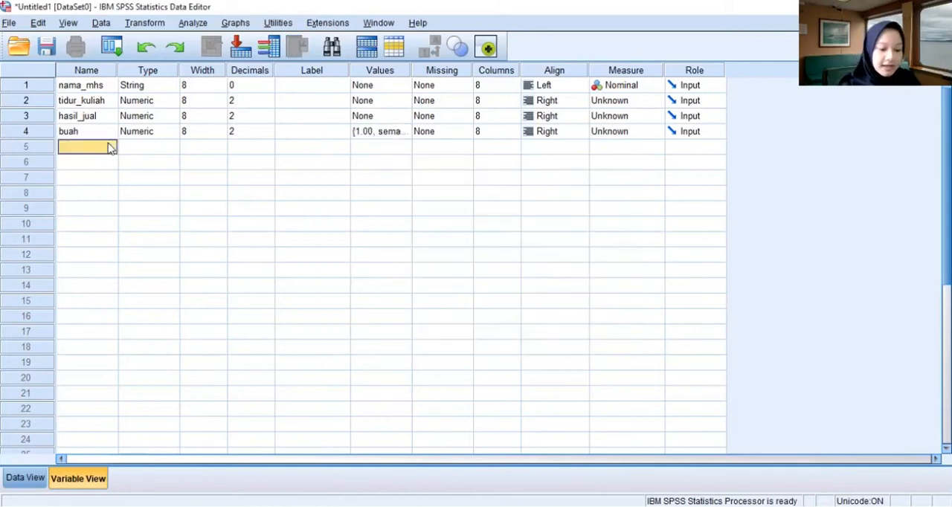
{"action": "type", "text": "IPK"}
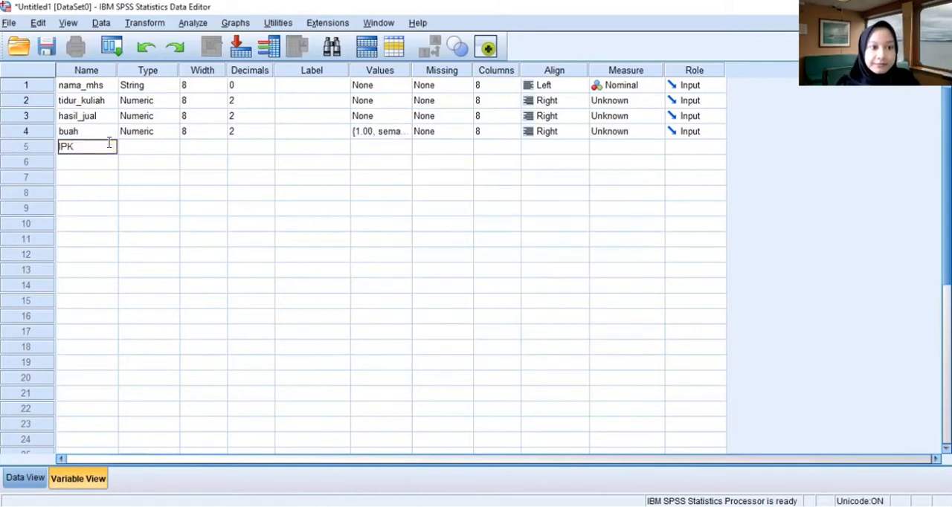
{"action": "left_click", "coordinate": [109, 157]}
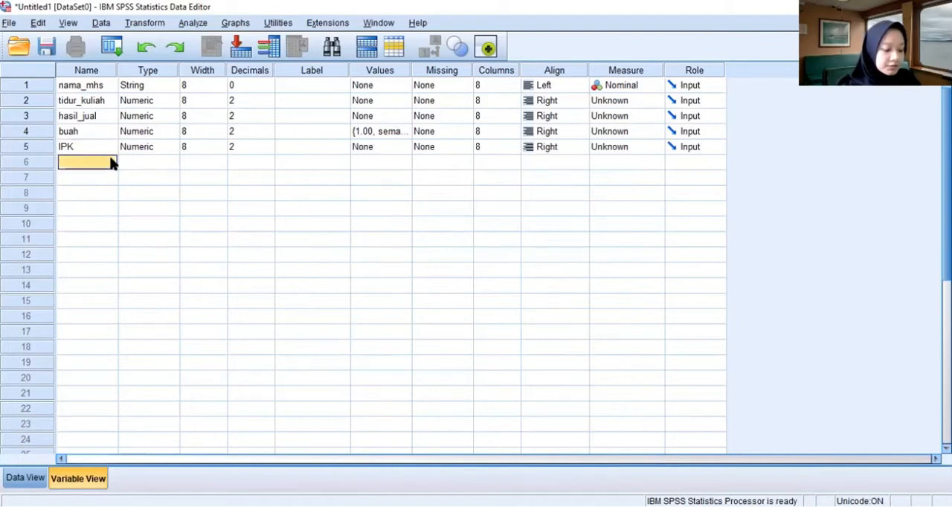
{"action": "type", "text": "mot"}
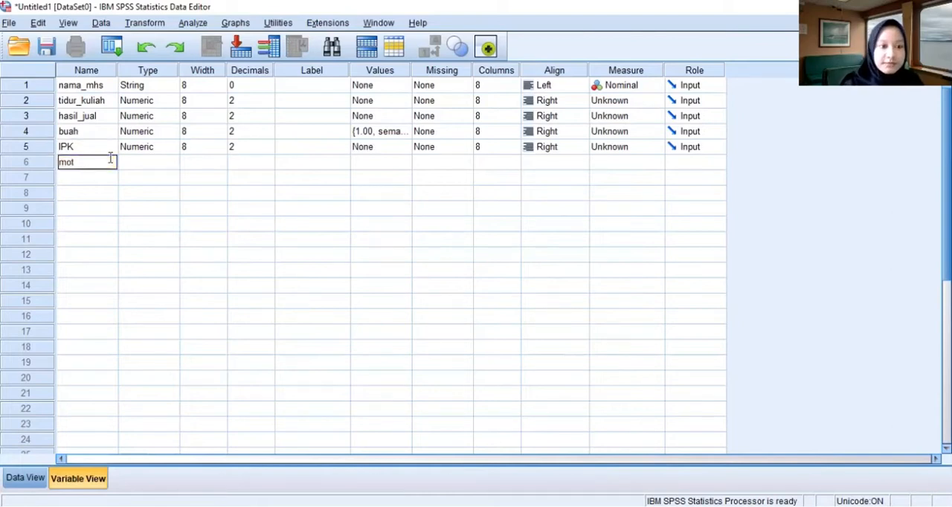
{"action": "type", "text": "ivasi"}
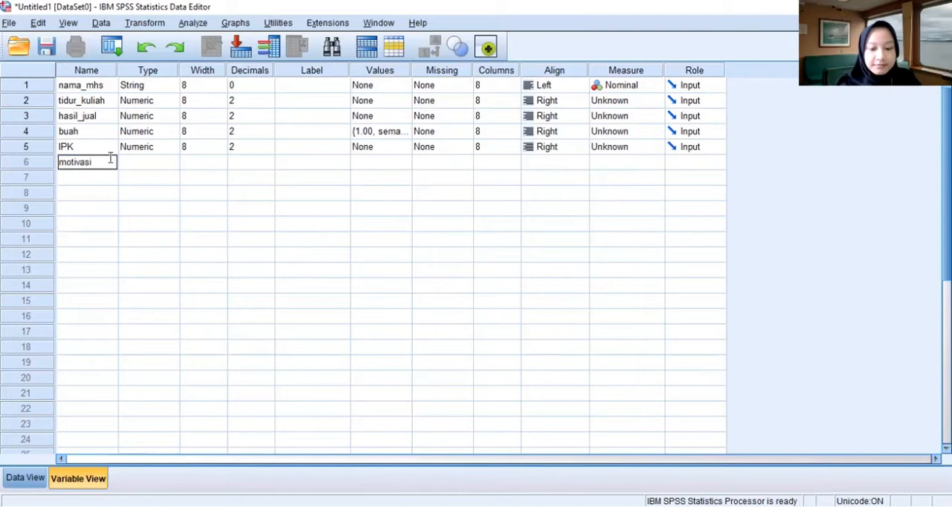
{"action": "type", "text": "_belajar"}
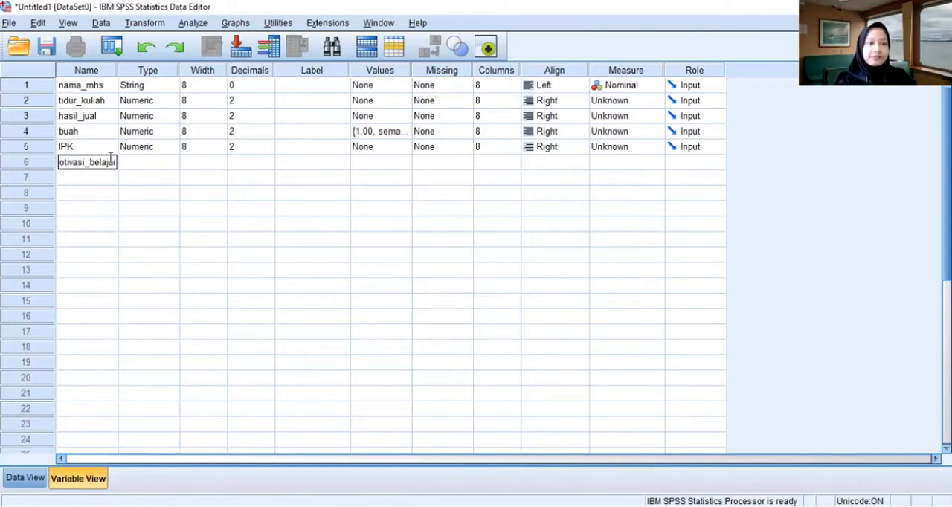
- Give the nama_mhs variable the label Nama Mahasiswa
{"action": "left_click", "coordinate": [331, 84]}
{"action": "left_click", "coordinate": [332, 84]}
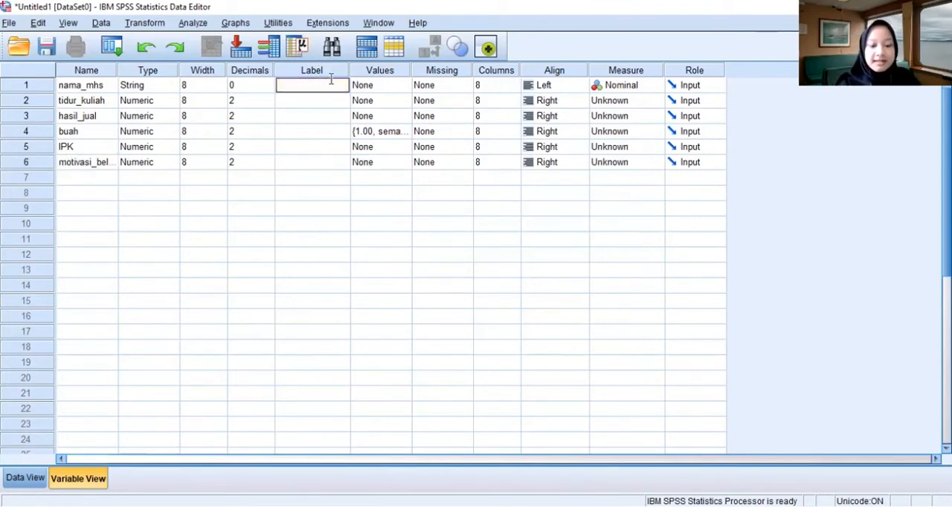
{"action": "type", "text": "Nama Mha"}
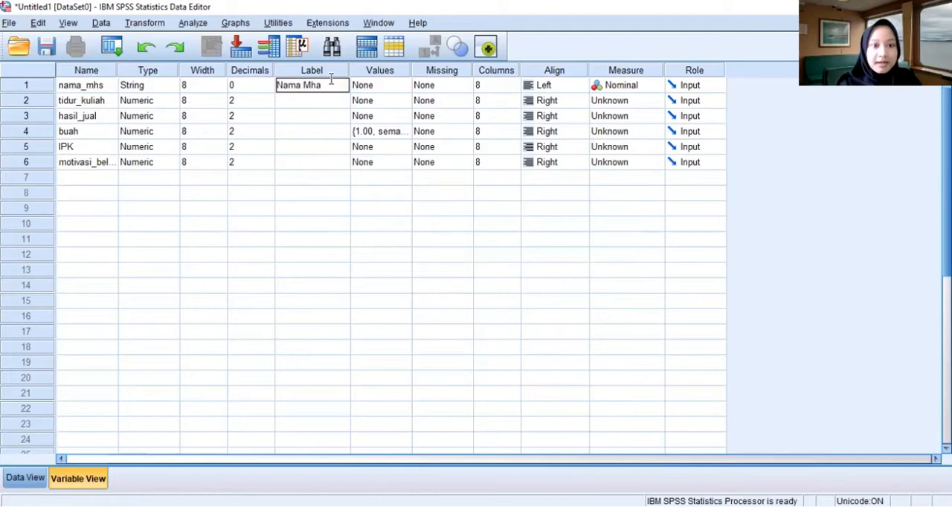
{"action": "key", "text": "BackSpace"}
{"action": "key", "text": "BackSpace"}
{"action": "type", "text": "ahasiswa"}
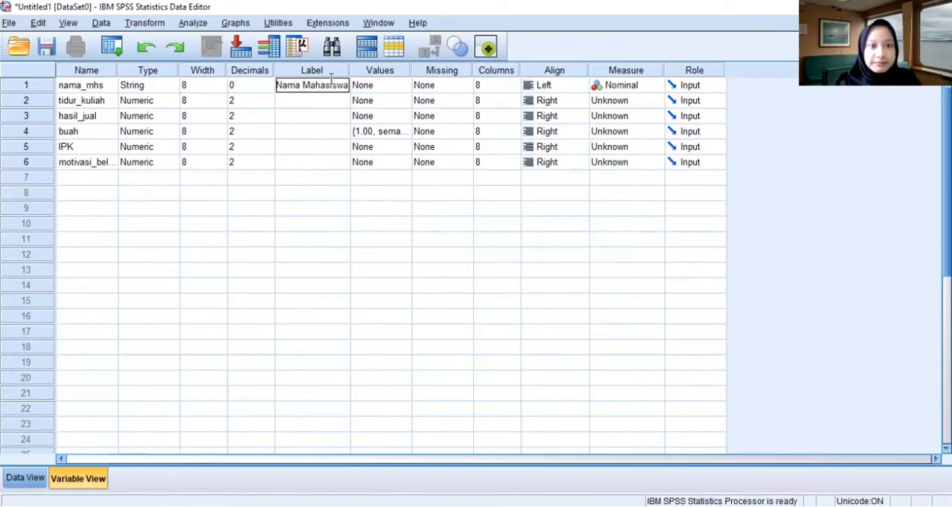
{"action": "key", "text": "Return"}
- Label the tidur_kuliah variable Tidur Kuliah and the hasil_jual variable Hasil jual
{"action": "type", "text": "Ti"}
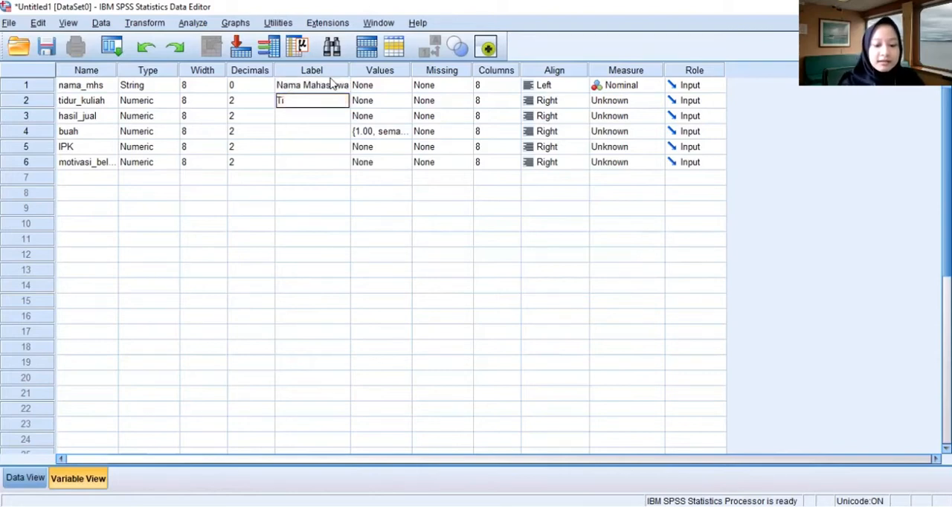
{"action": "type", "text": "dur Kuliah"}
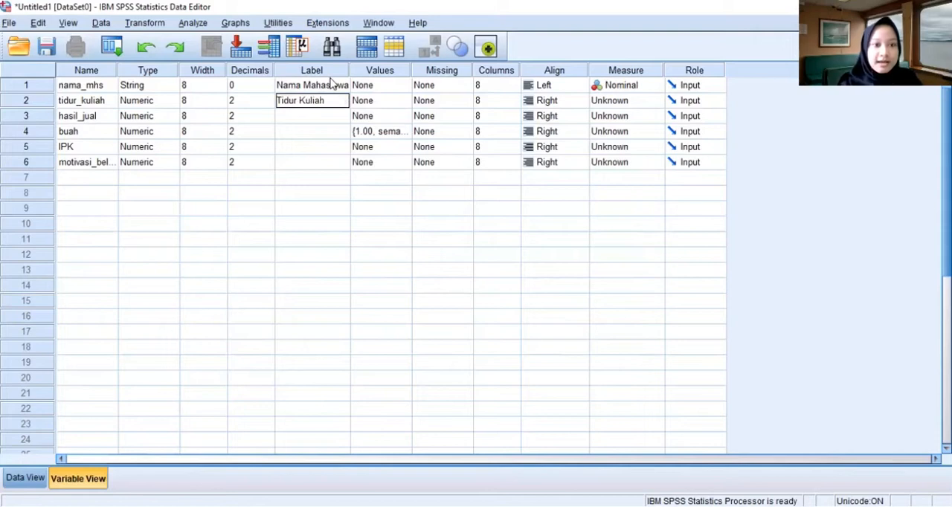
{"action": "key", "text": "Return"}
{"action": "type", "text": "Hasil"}
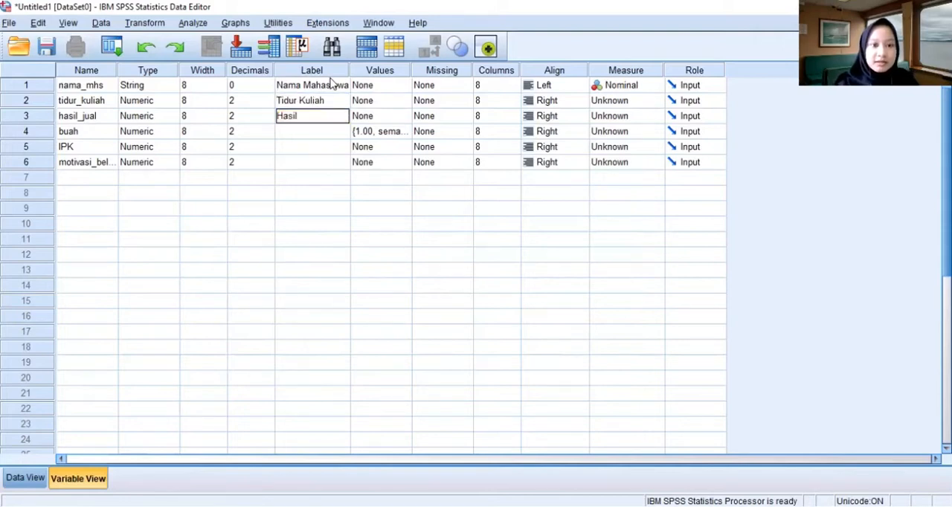
{"action": "type", "text": " jual"}
{"action": "key", "text": "Return"}
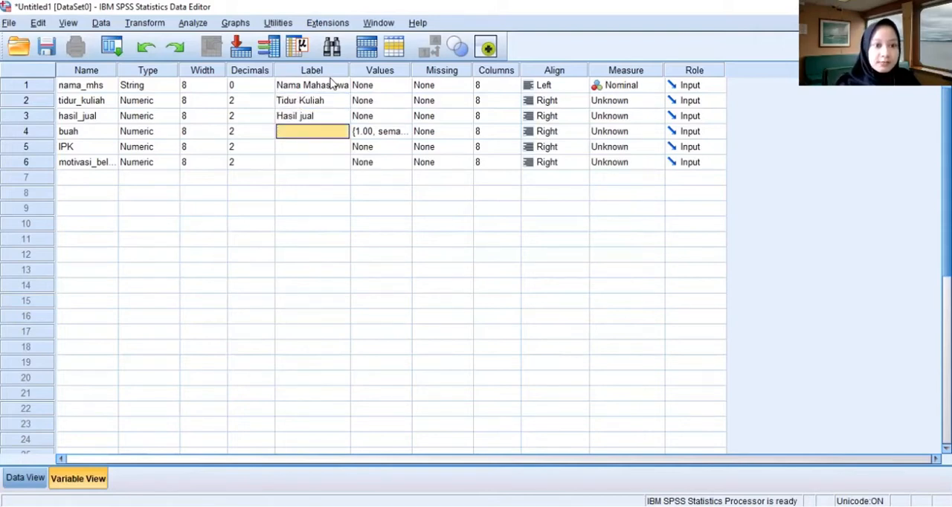
- Label the variables in rows 4 to 6 Buah, IPK and Motivasi Belajar
{"action": "type", "text": "Buah"}
{"action": "key", "text": "Return"}
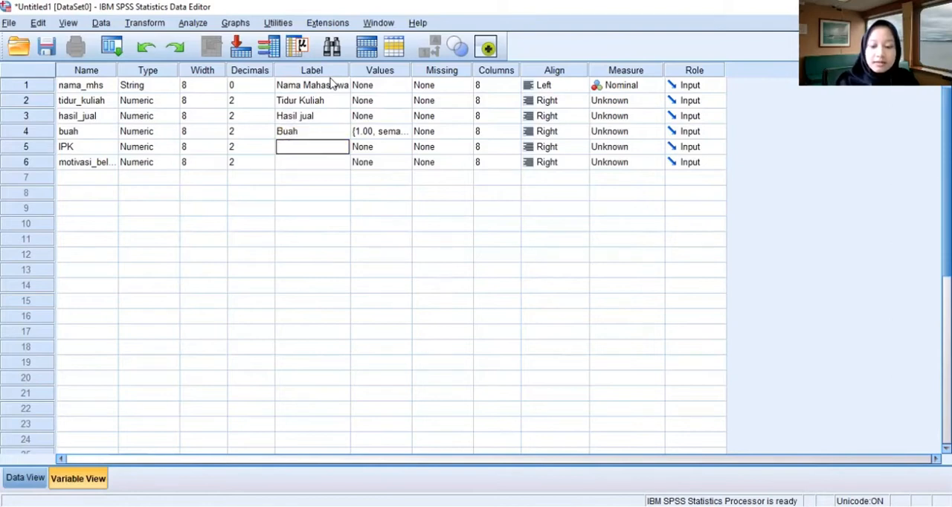
{"action": "type", "text": "IPK"}
{"action": "key", "text": "Return"}
{"action": "type", "text": "M"}
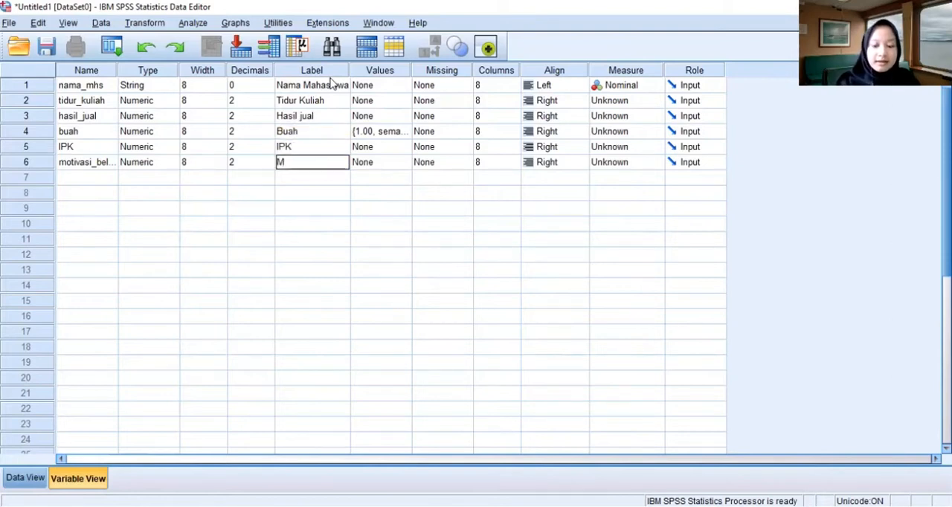
{"action": "type", "text": "otivasi"}
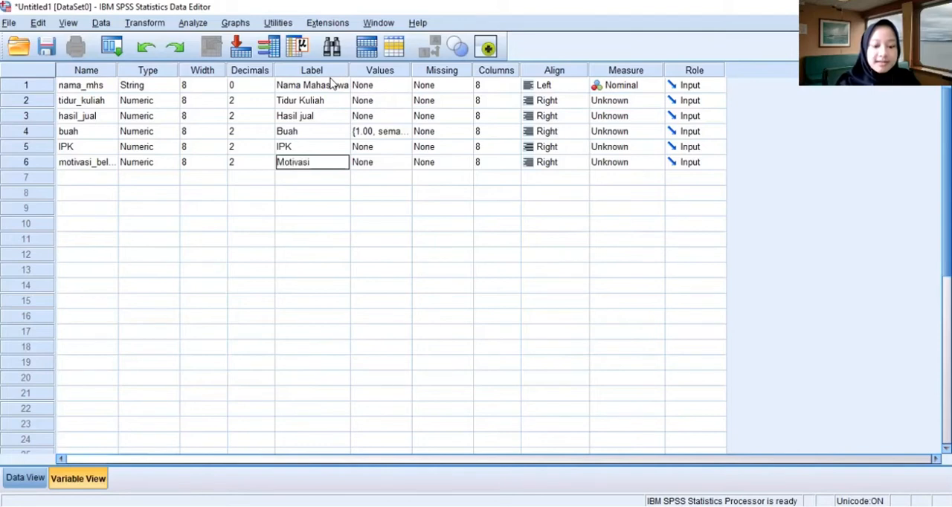
{"action": "type", "text": " Belajar"}
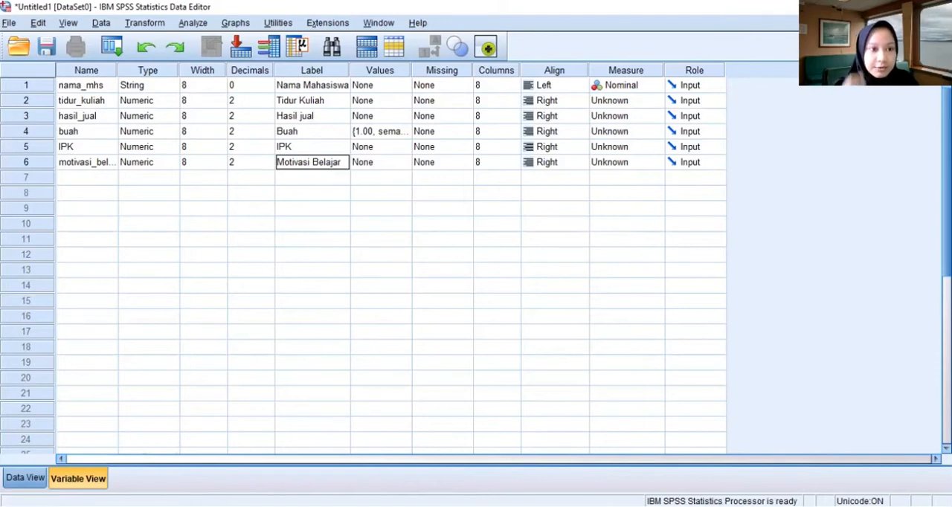
- Show the data sheet and enter the student's name under nama_mhs in the first case
{"action": "left_click", "coordinate": [26, 477]}
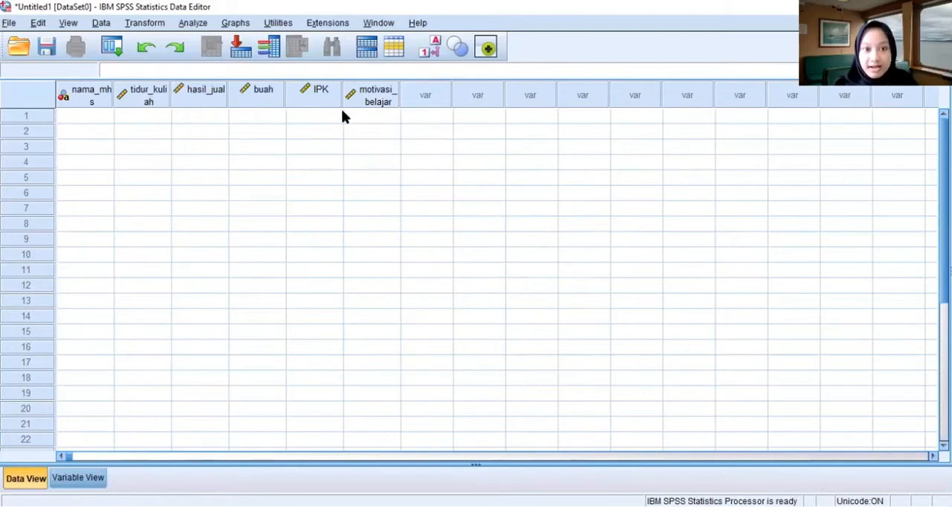
{"action": "left_click", "coordinate": [94, 116]}
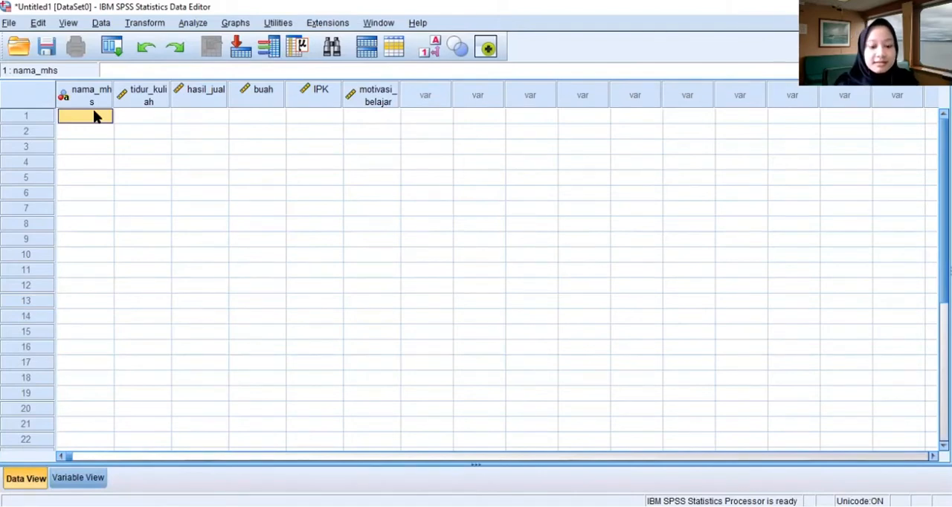
{"action": "type", "text": "me"}
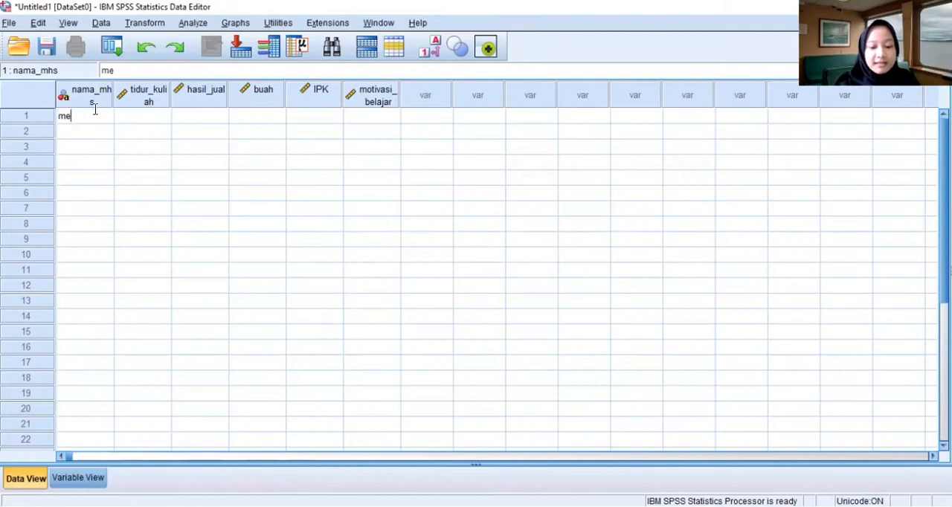
{"action": "type", "text": "latu"}
{"action": "key", "text": "BackSpace"}
{"action": "type", "text": "i"}
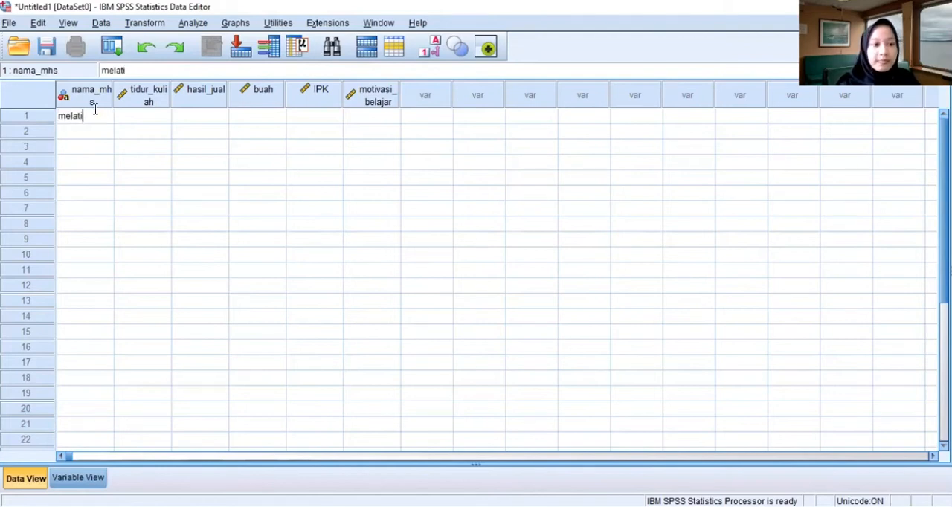
{"action": "key", "text": "Tab"}
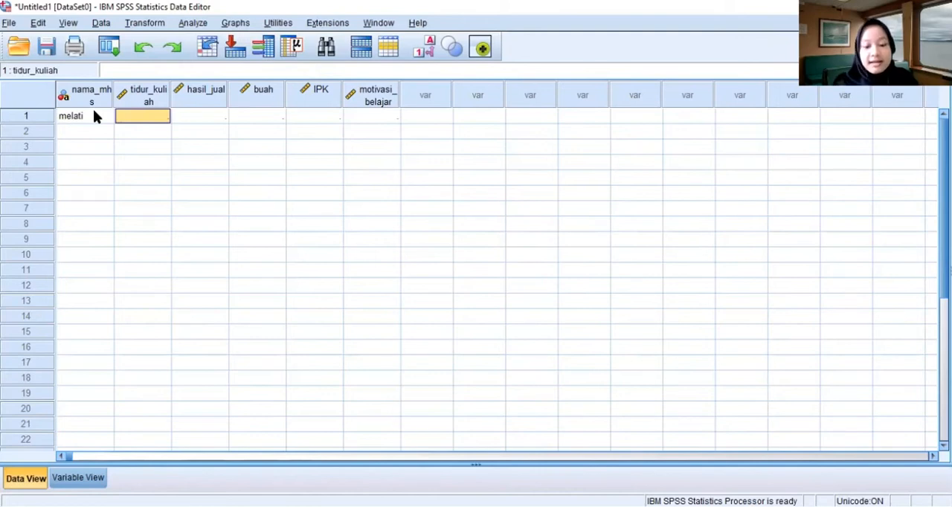
- For the first case, enter 8 for tidur_kuliah, 76 for hasil_jual and 1 for buah
{"action": "type", "text": "8"}
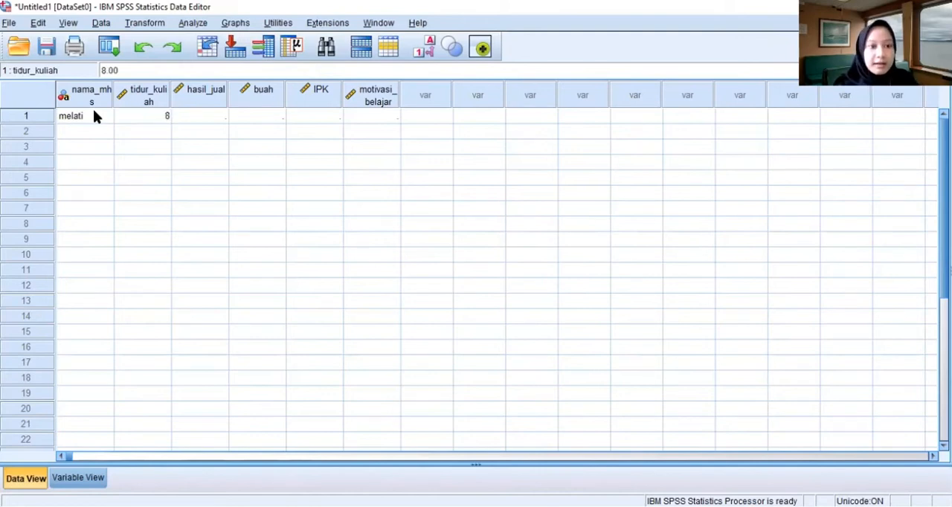
{"action": "key", "text": "Tab"}
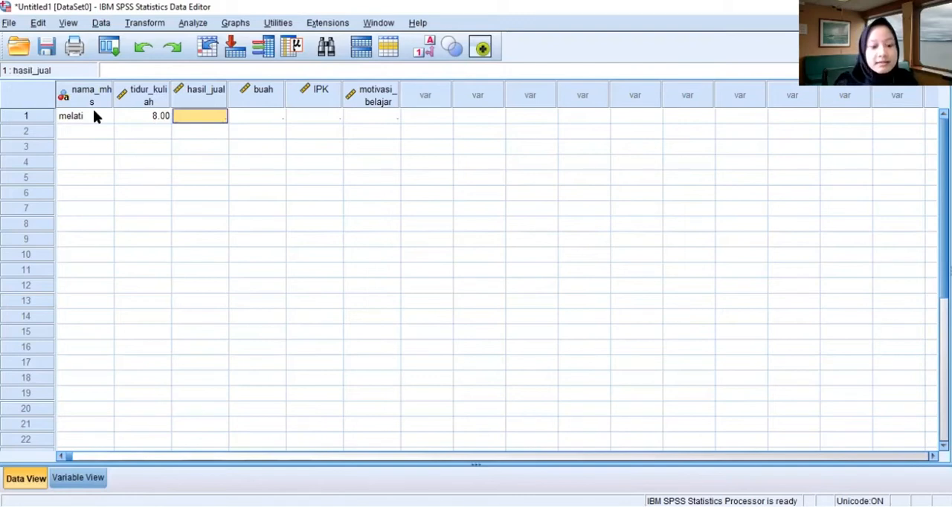
{"action": "type", "text": "7"}
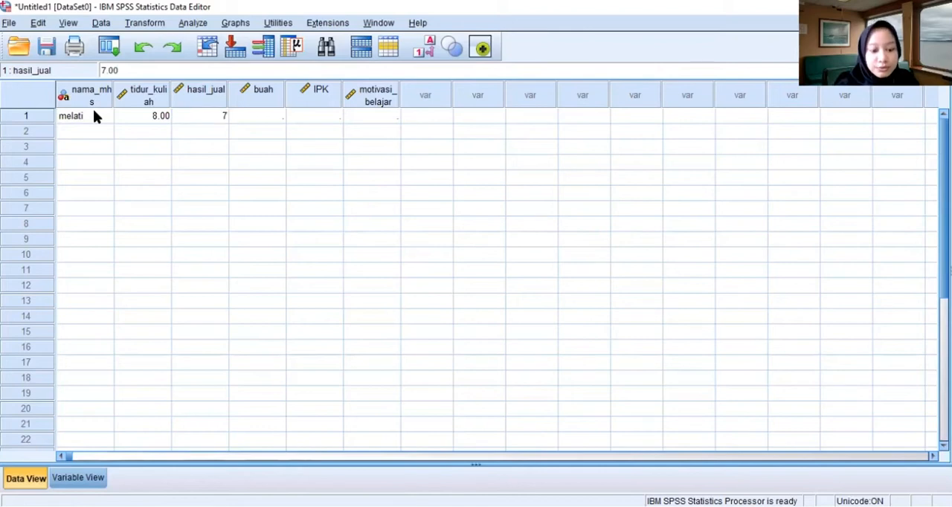
{"action": "type", "text": "6"}
{"action": "key", "text": "Tab"}
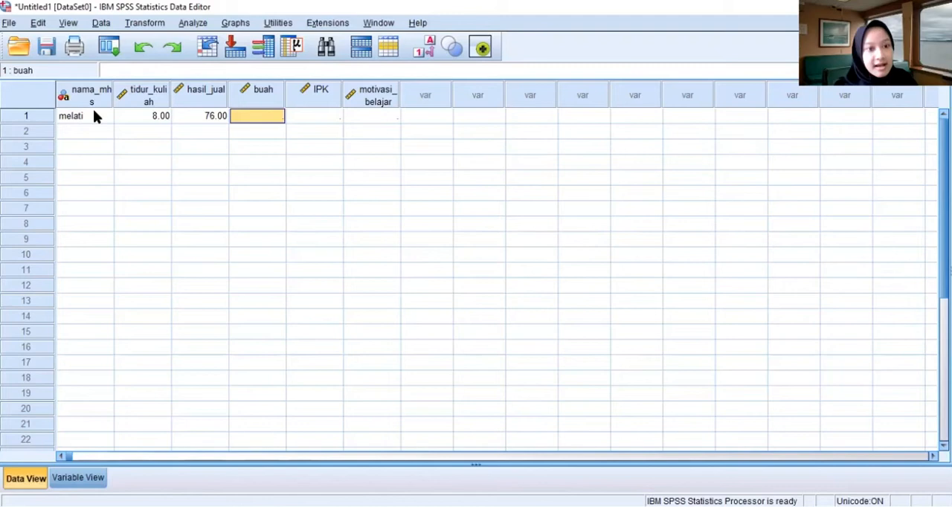
{"action": "type", "text": "1"}
{"action": "key", "text": "Tab"}
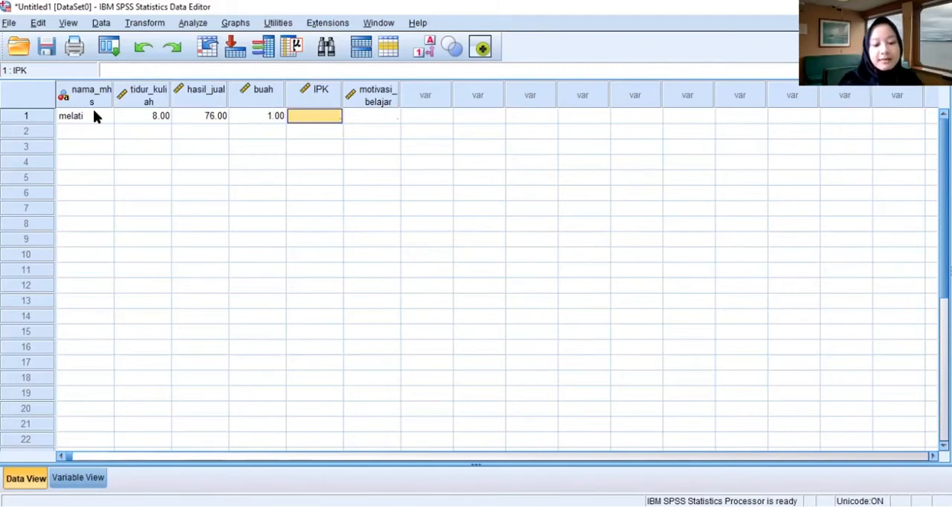
- Complete the first case with 27.5 for IPK and 50 for motivasi_belajar
{"action": "type", "text": "27."}
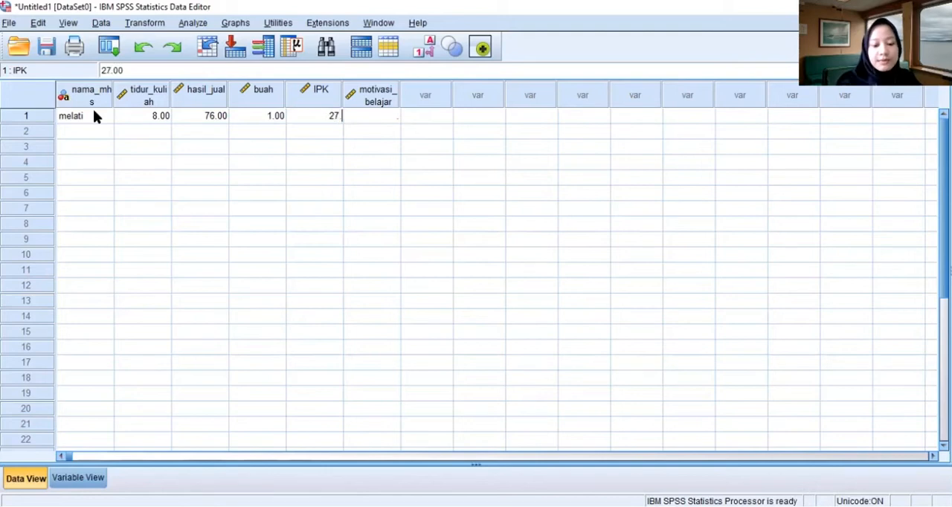
{"action": "type", "text": "5"}
{"action": "key", "text": "Tab"}
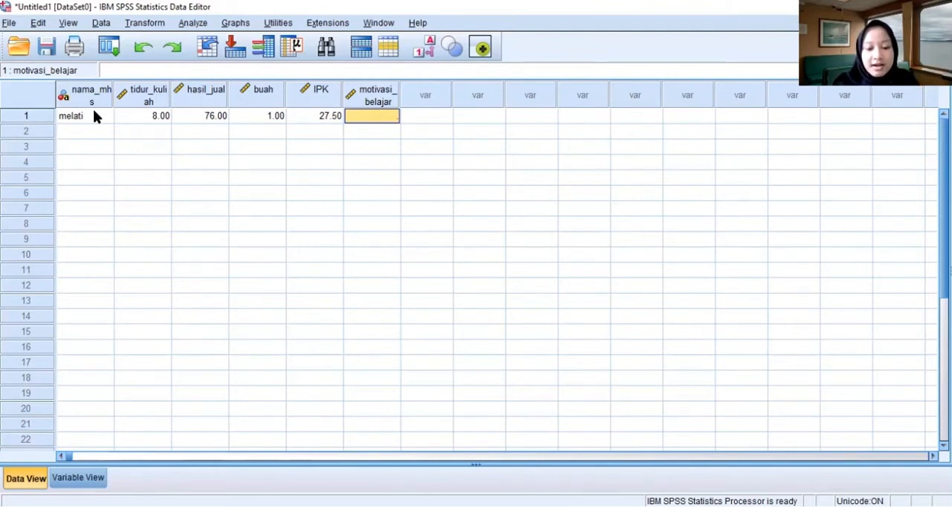
{"action": "type", "text": "50"}
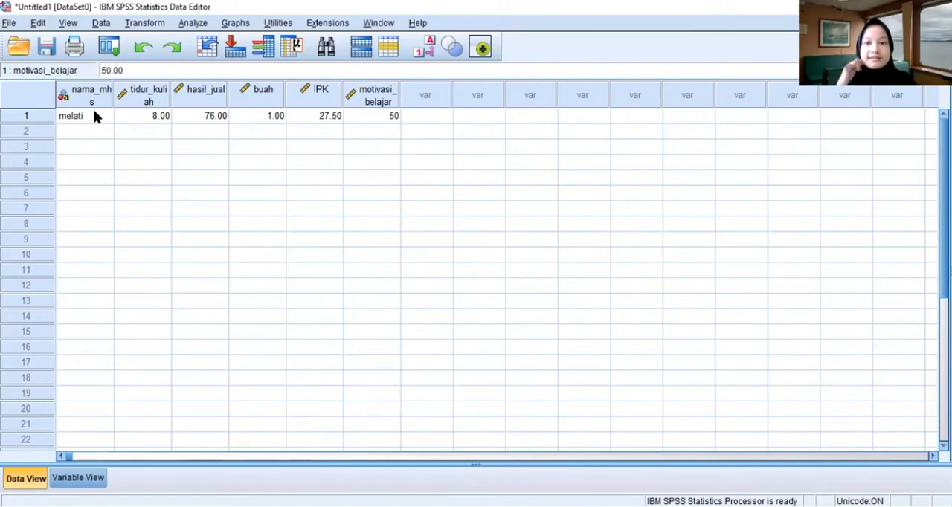
{"action": "key", "text": "Tab"}
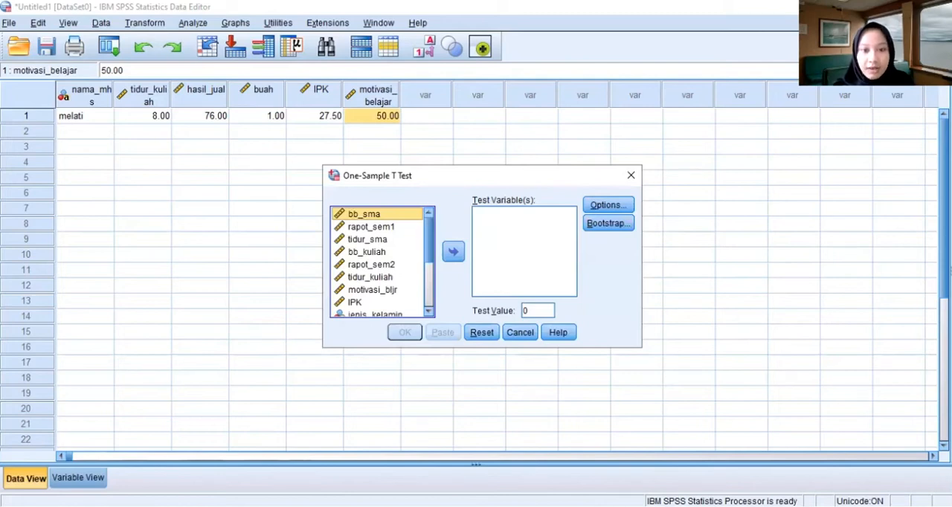
- Add tidur_kuliah as the test variable of the One-Sample T Test
{"action": "scroll", "coordinate": [381, 262], "scroll_direction": "down", "scroll_amount": 2}
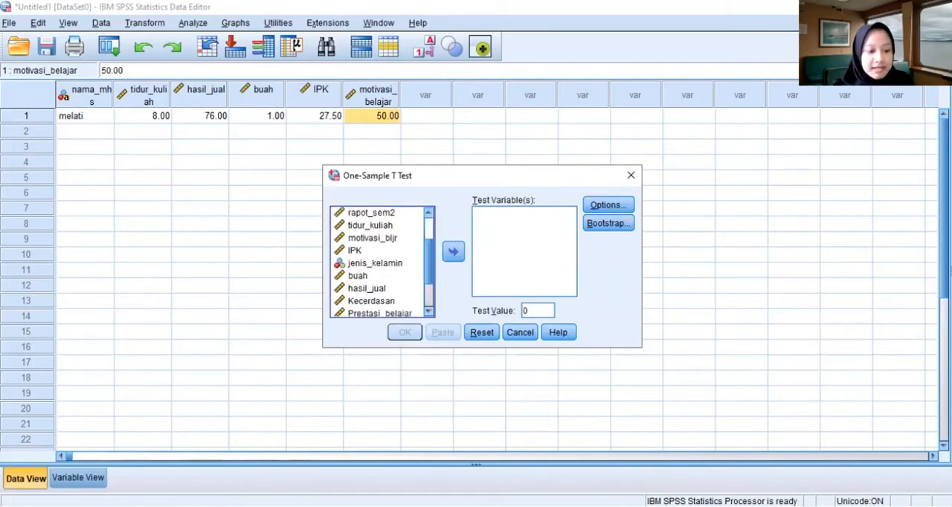
{"action": "scroll", "coordinate": [381, 262], "scroll_direction": "up", "scroll_amount": 2}
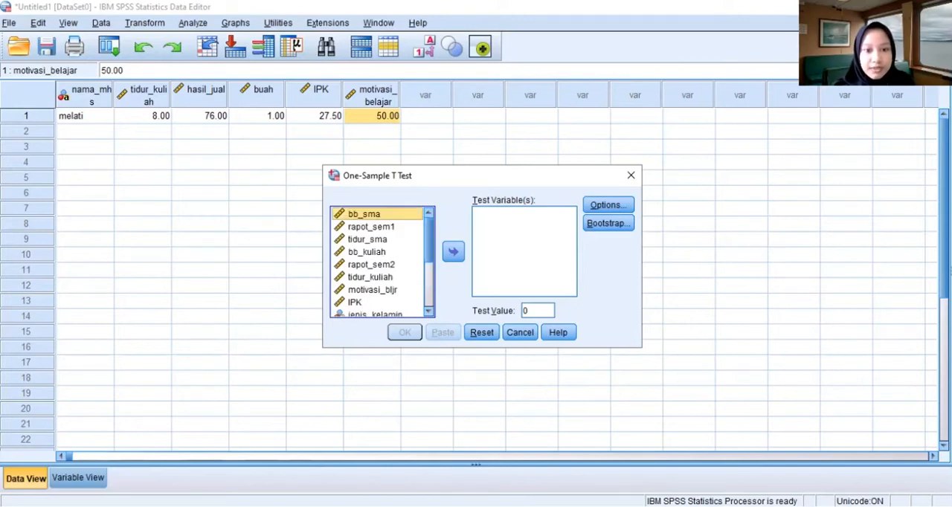
{"action": "left_click", "coordinate": [371, 277]}
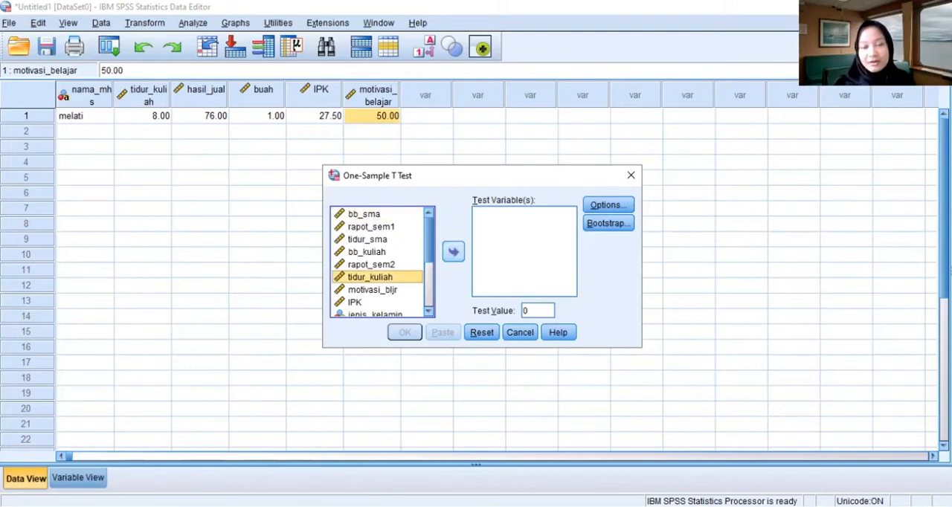
{"action": "left_click", "coordinate": [453, 251]}
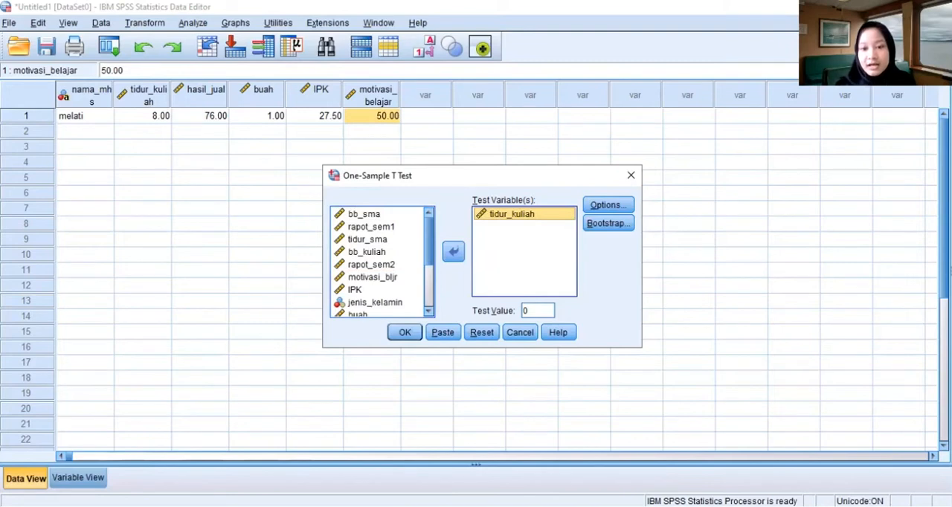
- Set the test value to 9 and run the One-Sample T Test
{"action": "left_click", "coordinate": [537, 311]}
{"action": "key", "text": "BackSpace"}
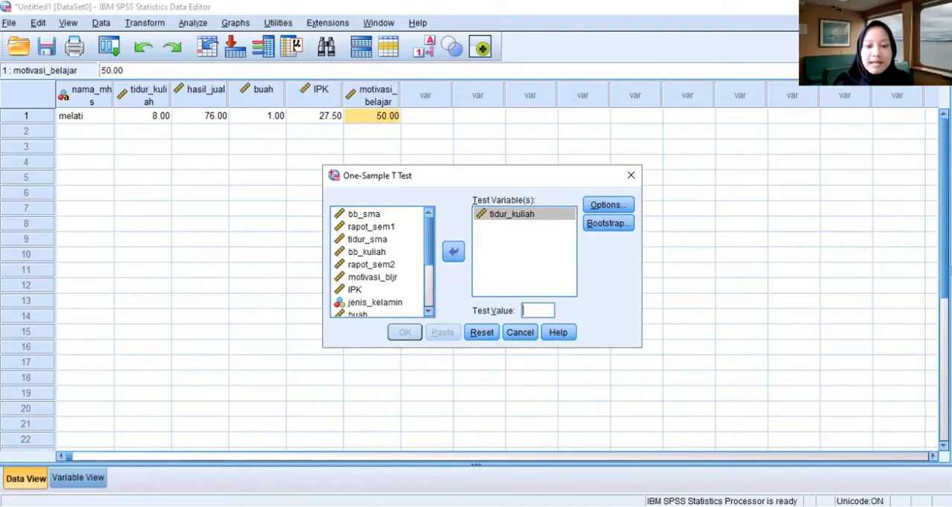
{"action": "type", "text": "9"}
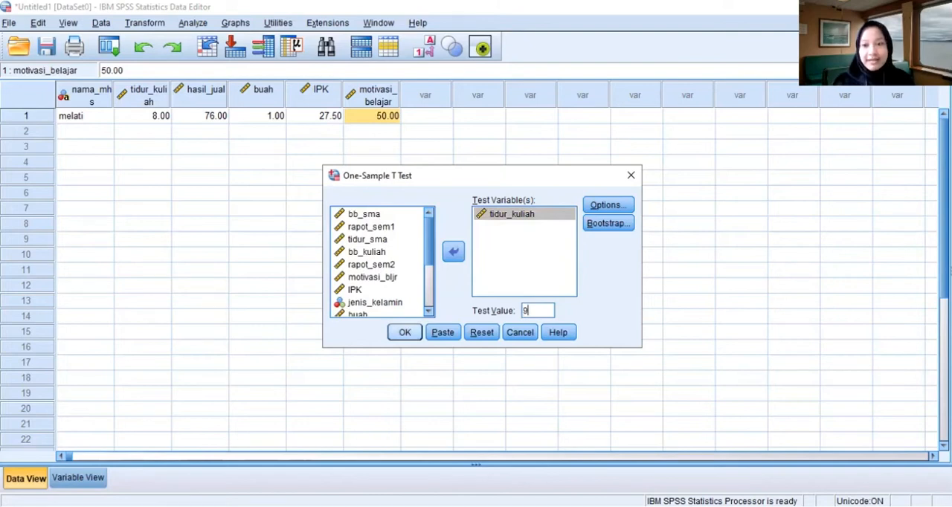
{"action": "key", "text": "Return"}
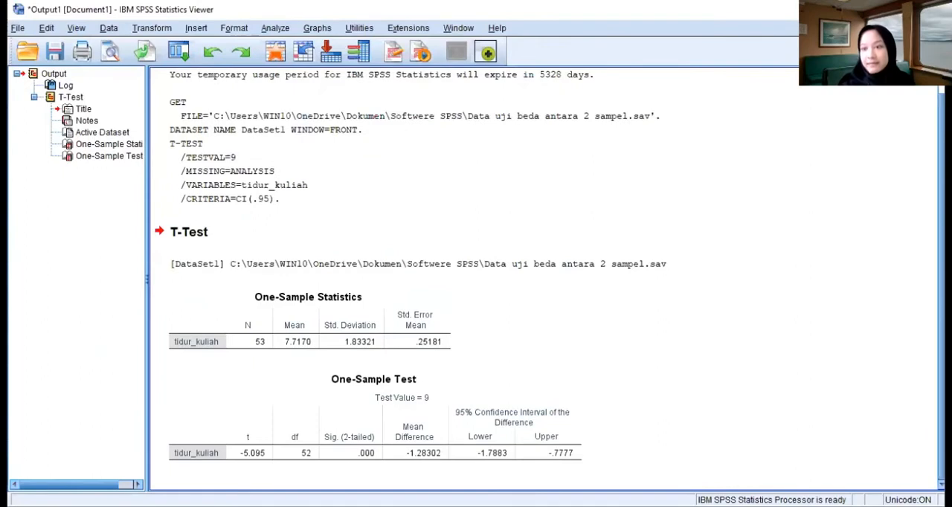
- Examine the two-tailed significance of tidur_kuliah in the One-Sample Test table
{"action": "scroll", "coordinate": [398, 263], "scroll_direction": "down", "scroll_amount": 1}
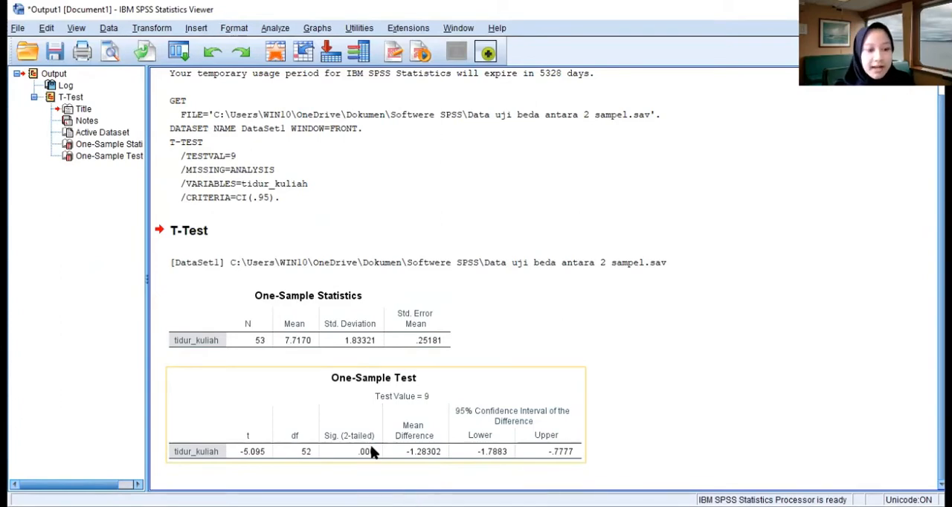
{"action": "left_click", "coordinate": [379, 473]}
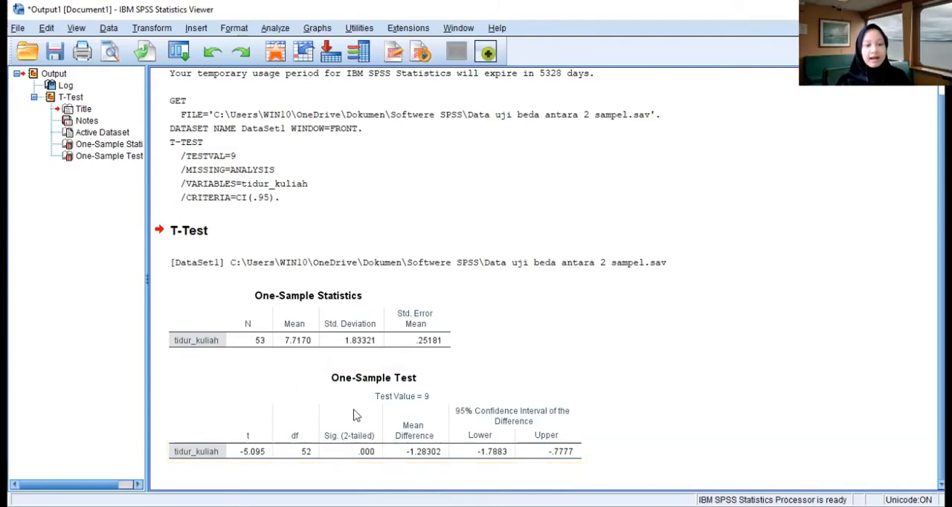
{"action": "left_click", "coordinate": [345, 434]}
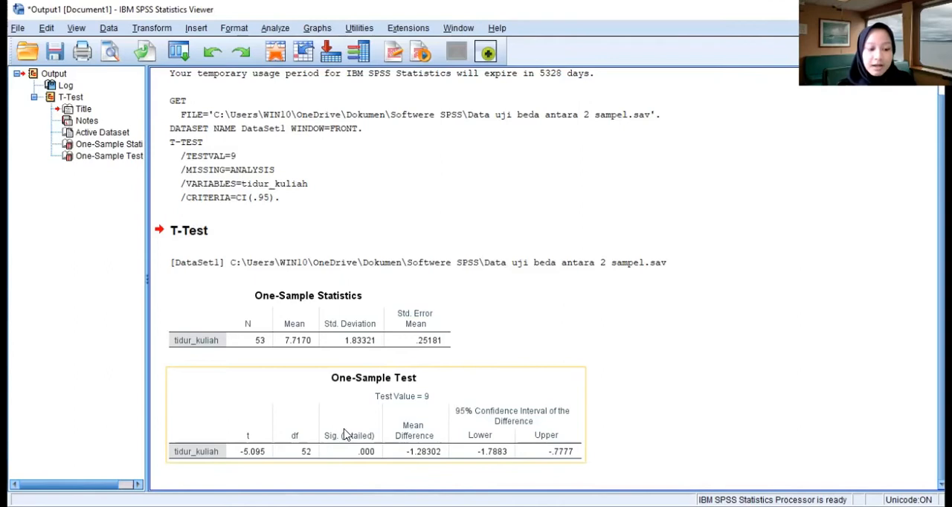
{"action": "left_click", "coordinate": [551, 298]}
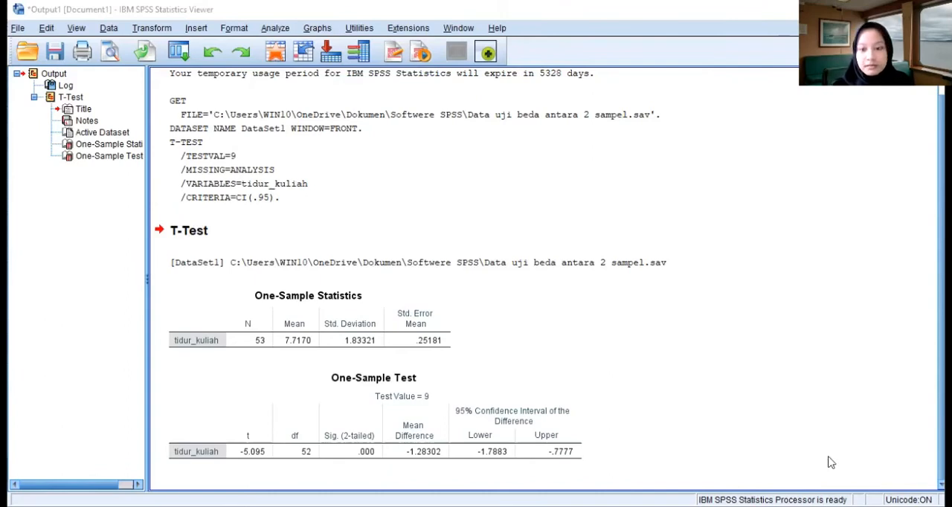
- Return to the Data Editor and add hasil_jual as the test variable of an Independent-Samples T Test
{"action": "key", "text": "alt+Tab"}
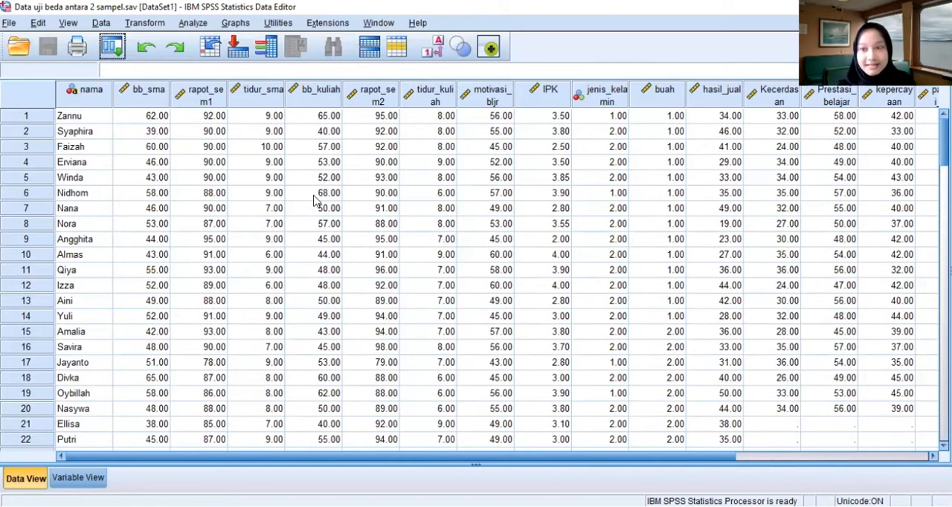
{"action": "left_click", "coordinate": [193, 23]}
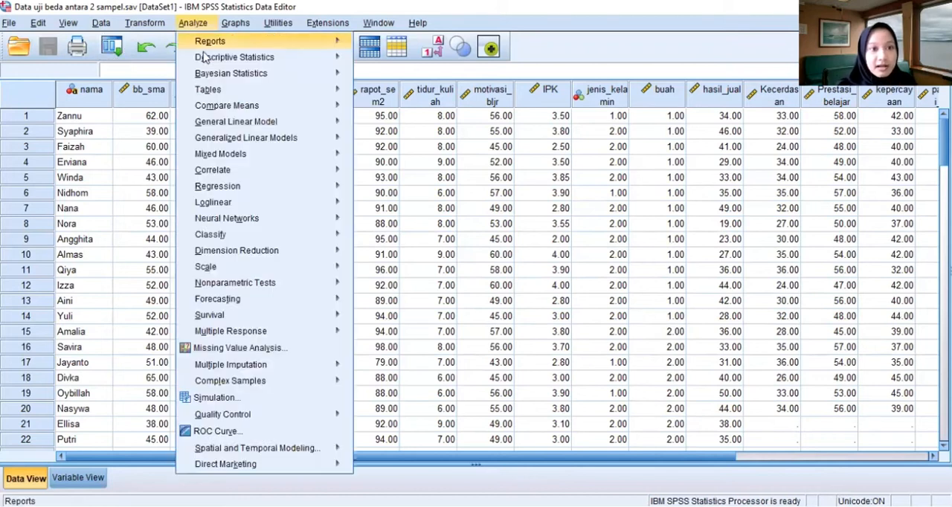
{"action": "mouse_move", "coordinate": [220, 108]}
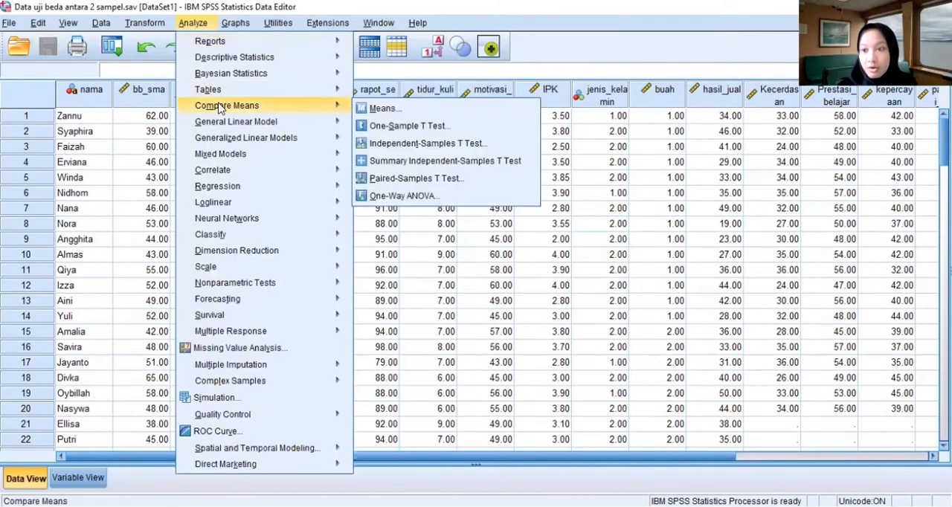
{"action": "mouse_move", "coordinate": [338, 94]}
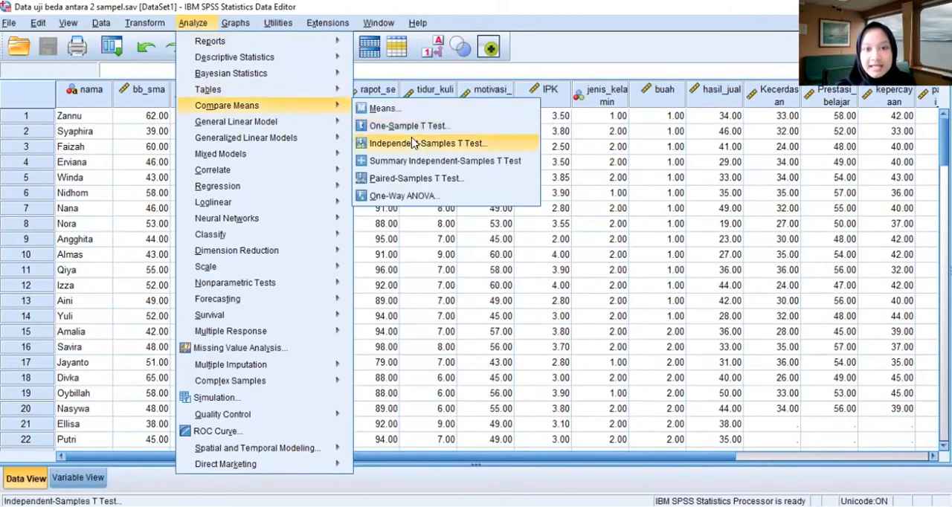
{"action": "left_click", "coordinate": [476, 144]}
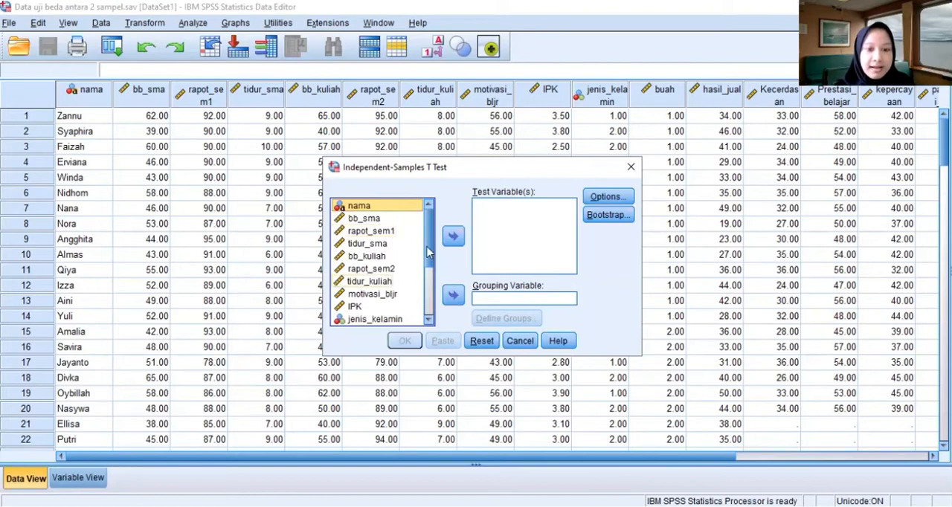
{"action": "scroll", "coordinate": [429, 276], "scroll_direction": "down", "scroll_amount": 2}
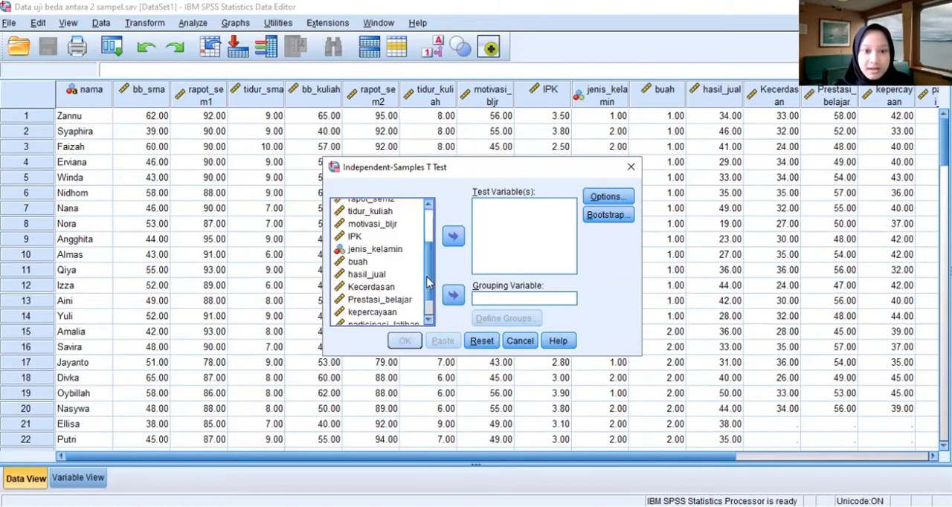
{"action": "left_click", "coordinate": [401, 277]}
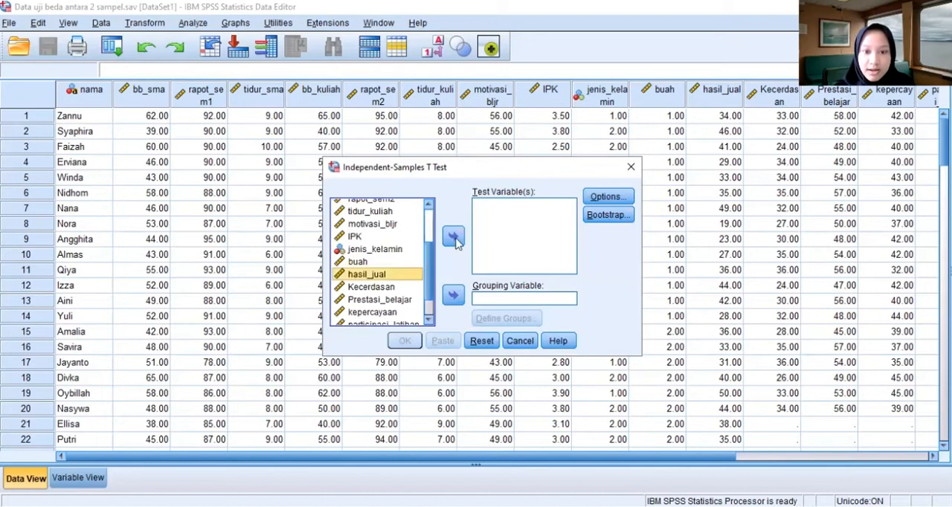
{"action": "left_click", "coordinate": [453, 236]}
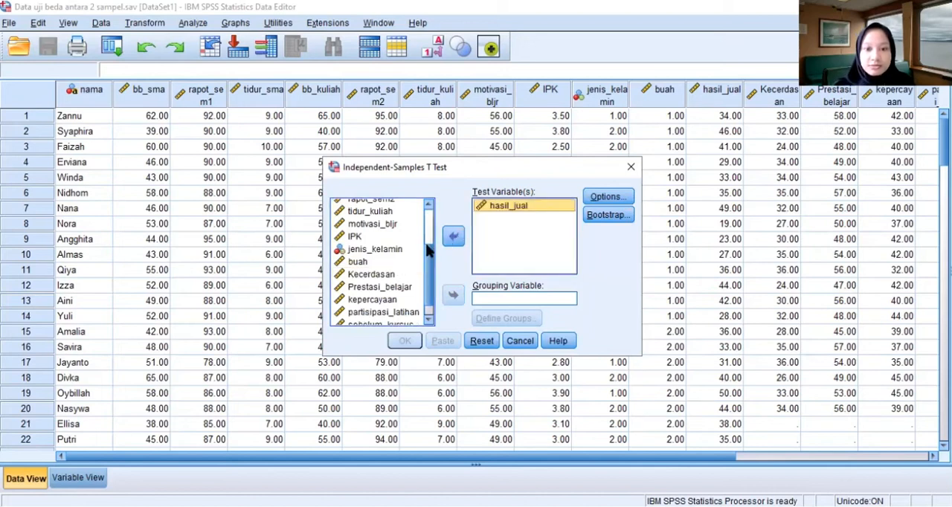
- Assign buah as the grouping variable of the Independent-Samples T Test
{"action": "scroll", "coordinate": [429, 301], "scroll_direction": "down", "scroll_amount": 1}
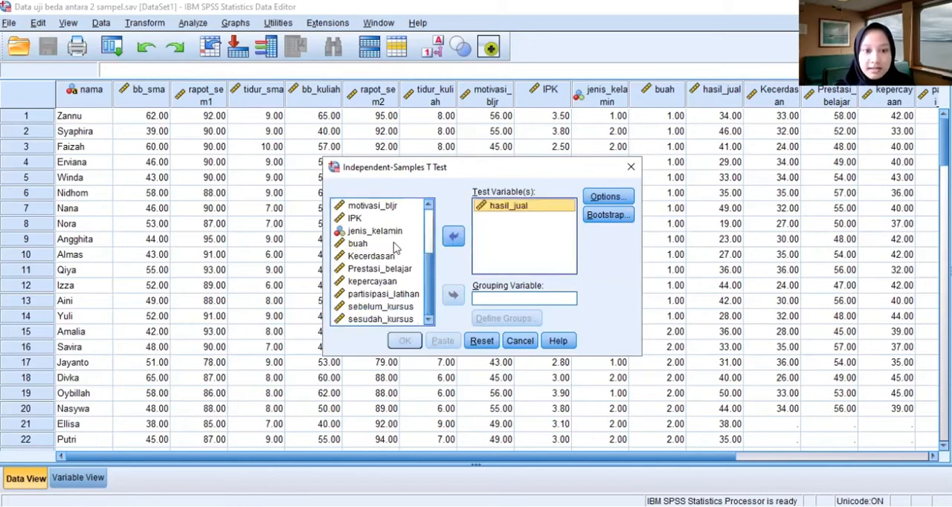
{"action": "left_click", "coordinate": [393, 245]}
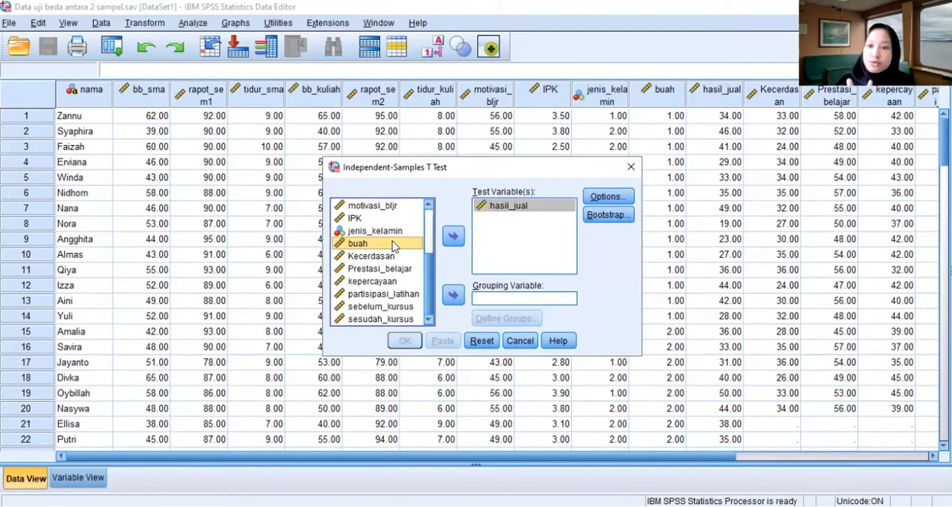
{"action": "left_click", "coordinate": [458, 296]}
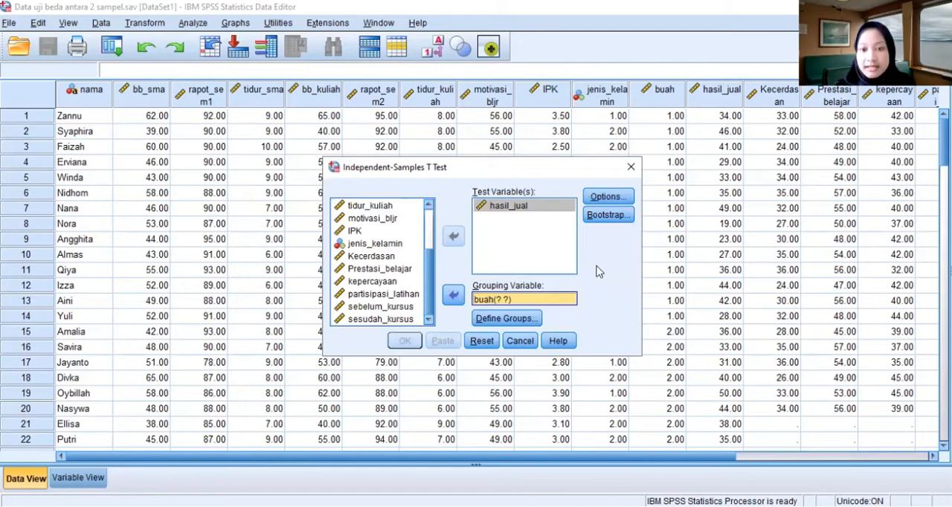
- Define the buah groups with the specified values 1 and 2, and run the Independent-Samples T Test
{"action": "left_click", "coordinate": [527, 320]}
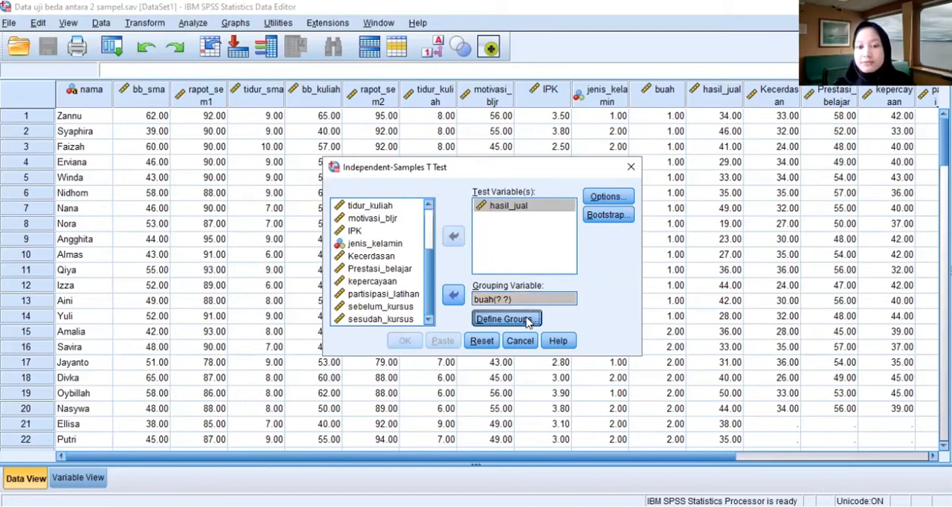
{"action": "left_click", "coordinate": [500, 238]}
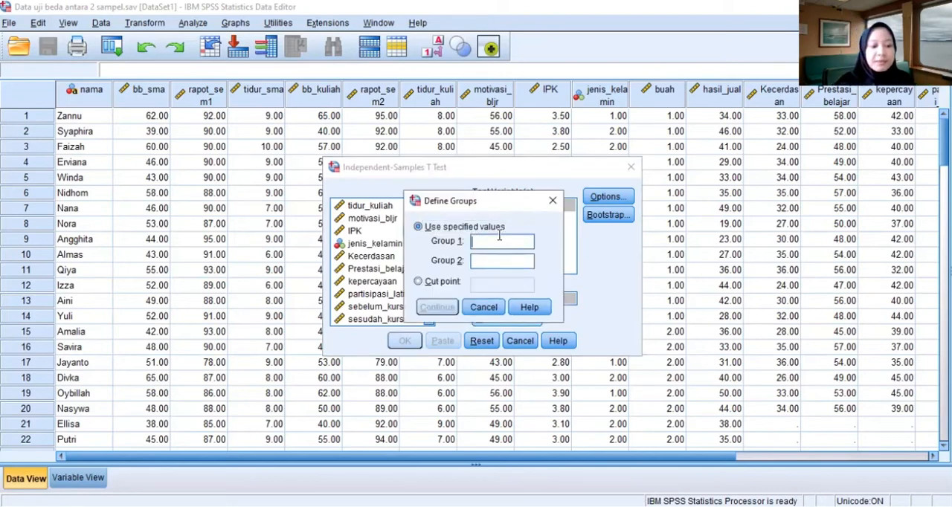
{"action": "type", "text": "1"}
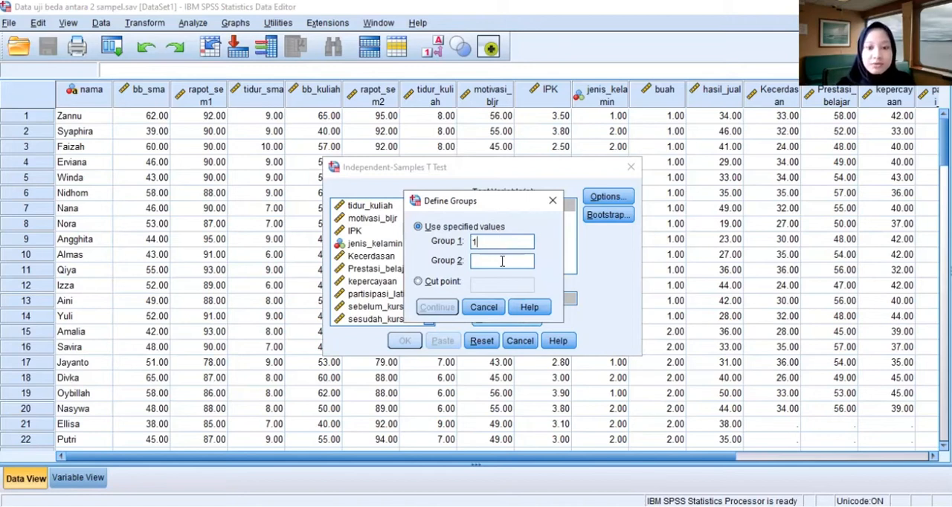
{"action": "left_click", "coordinate": [502, 261]}
{"action": "type", "text": "2"}
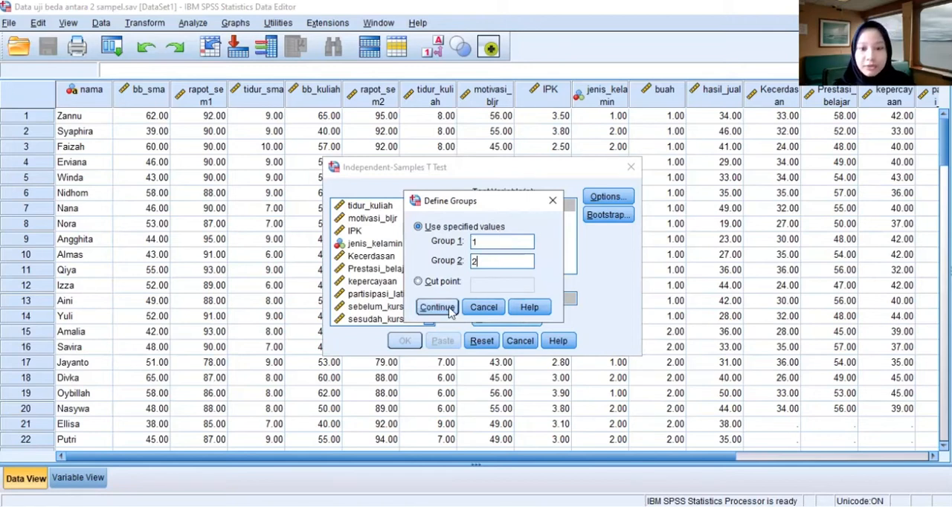
{"action": "key", "text": "Return"}
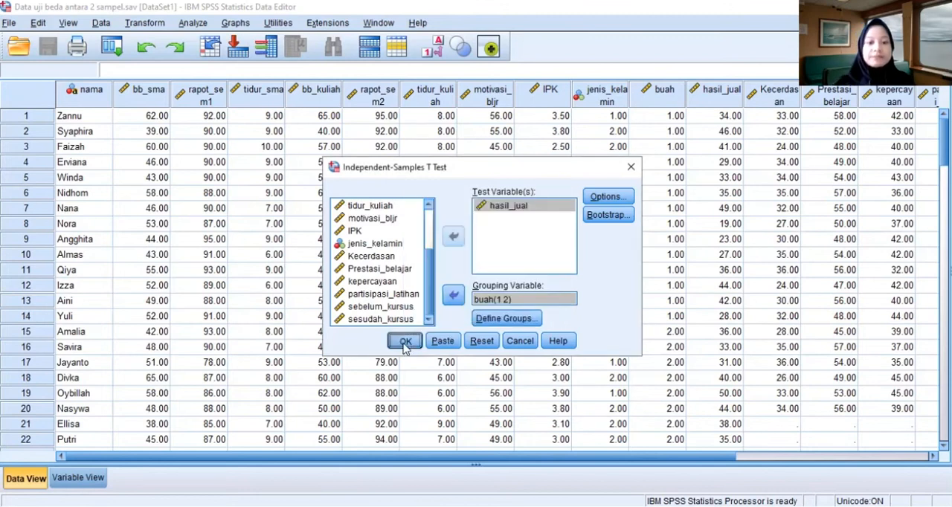
{"action": "left_click", "coordinate": [404, 343]}
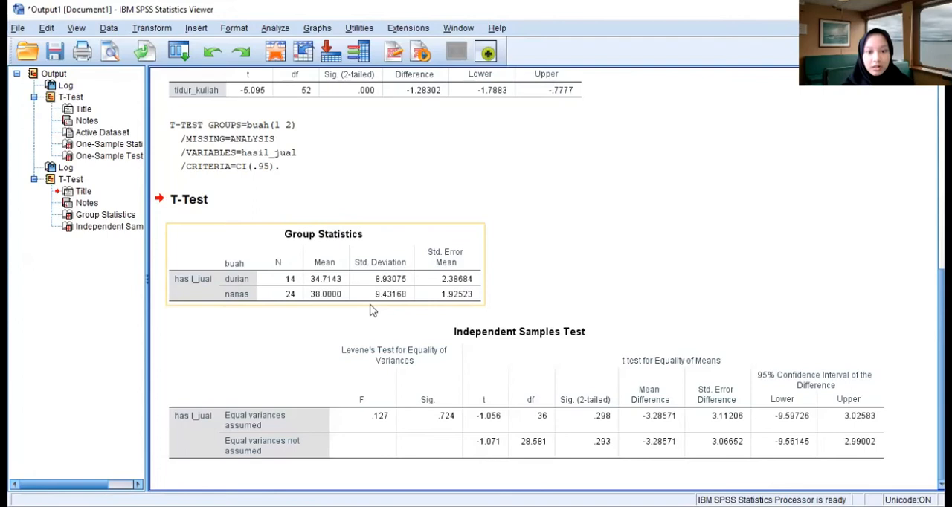
- Examine the two-tailed significance in the Independent Samples Test table and the durian and nanas rows of Group Statistics
{"action": "left_click", "coordinate": [491, 334]}
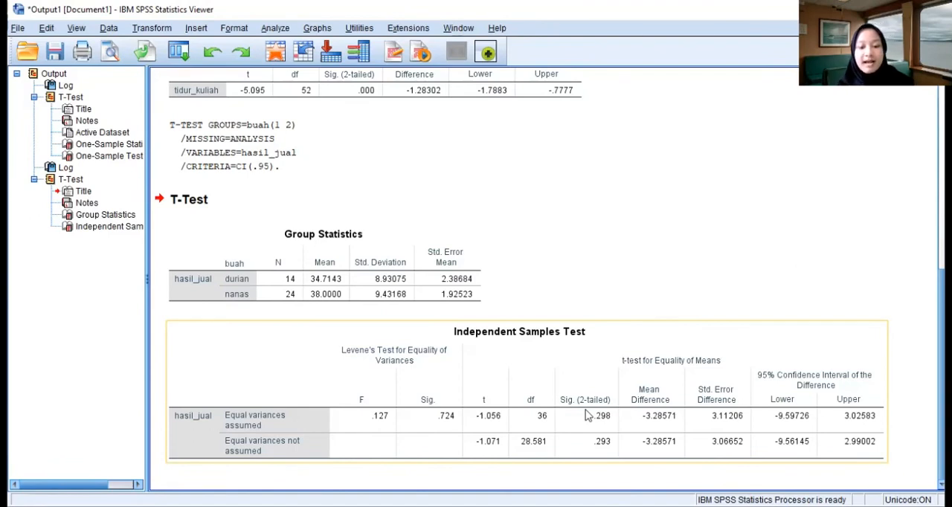
{"action": "left_click", "coordinate": [448, 471]}
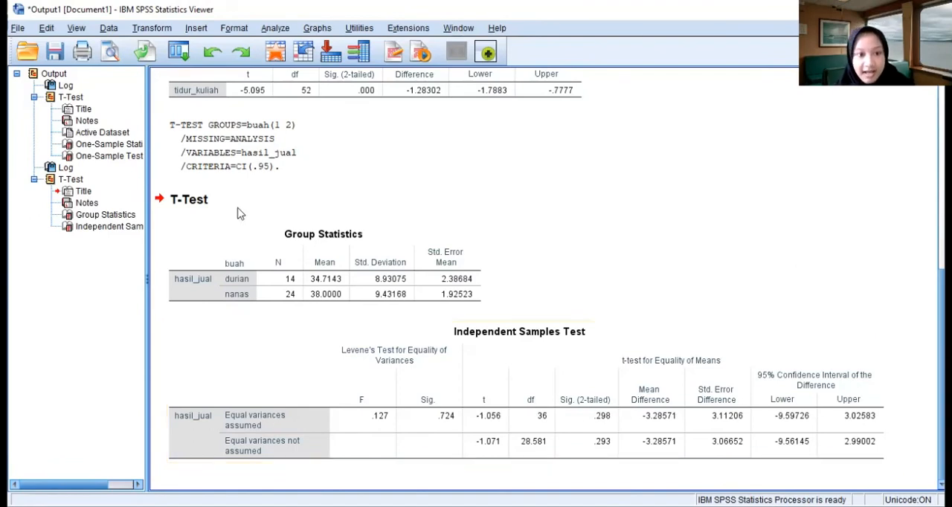
{"action": "left_click", "coordinate": [217, 284]}
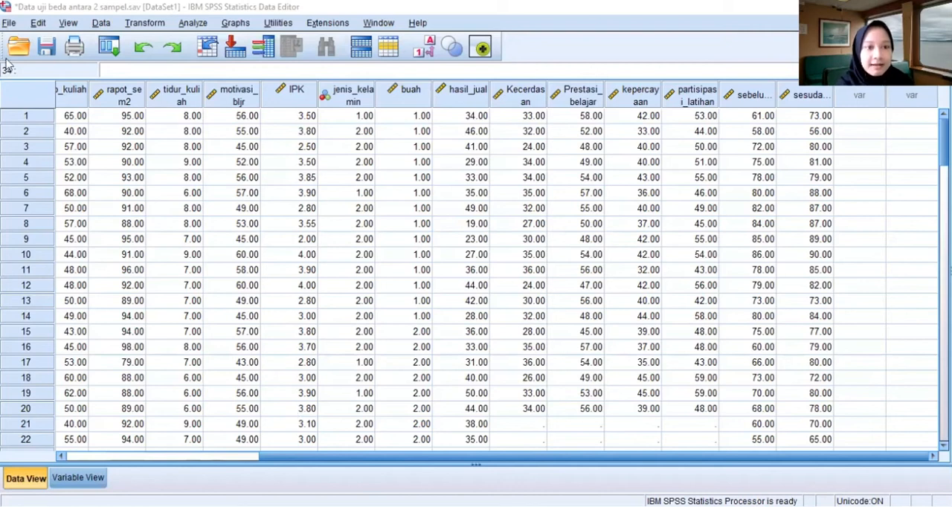
- Start a Paired-Samples T Test with sebelum_kursus as the first variable of pair 1
{"action": "left_click", "coordinate": [191, 23]}
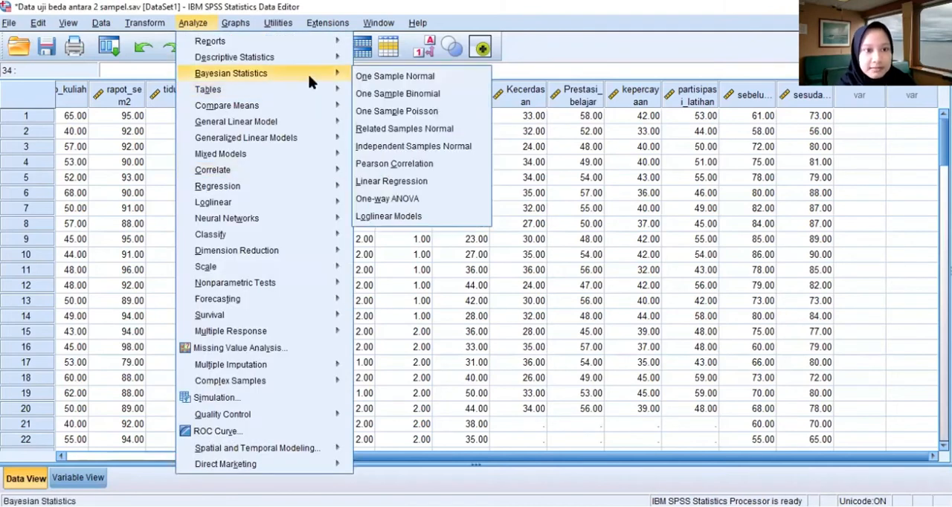
{"action": "mouse_move", "coordinate": [336, 107]}
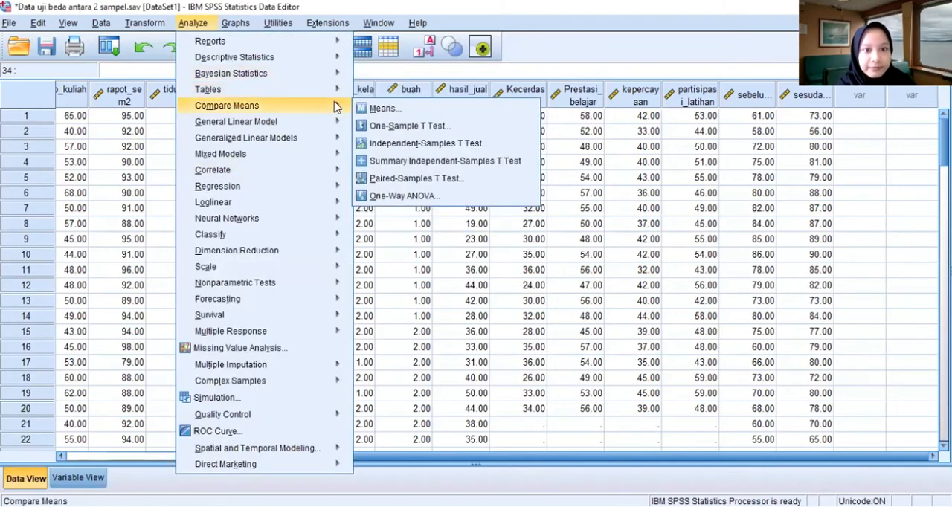
{"action": "left_click", "coordinate": [385, 181]}
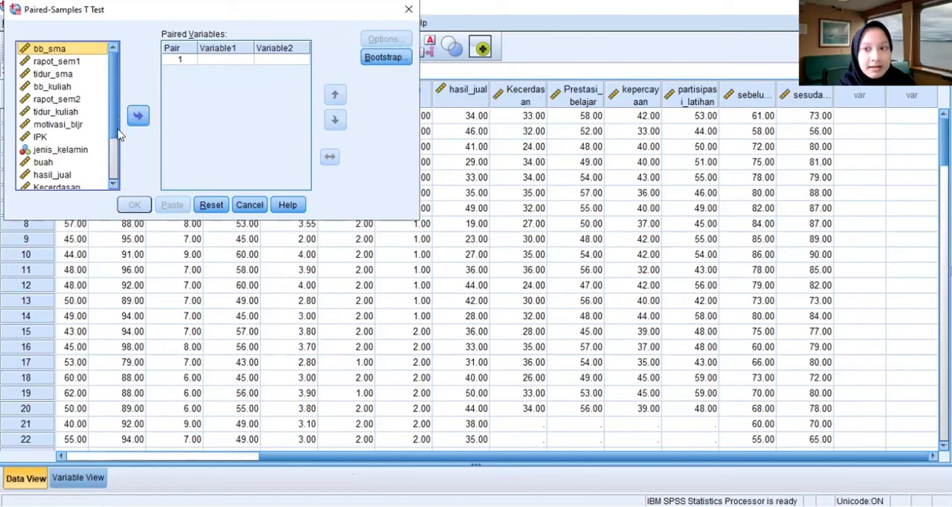
{"action": "left_click", "coordinate": [113, 183]}
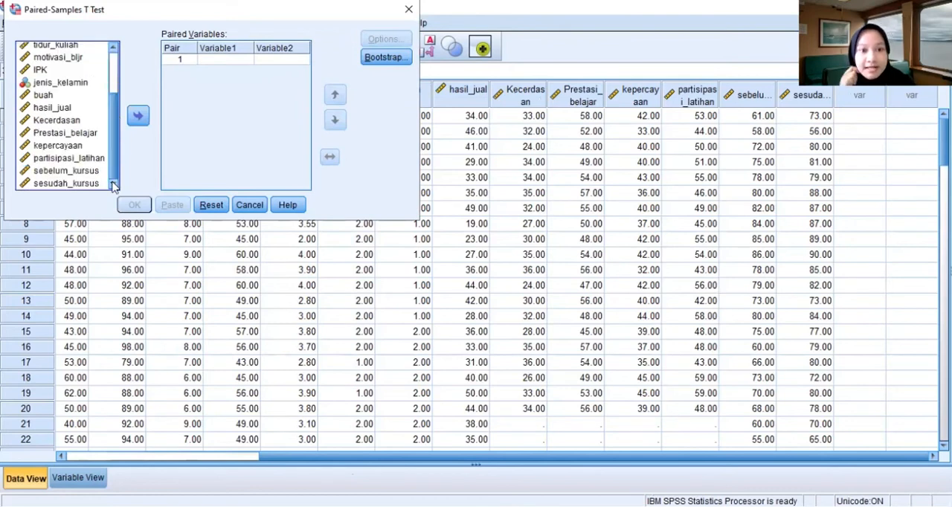
{"action": "left_click", "coordinate": [64, 170]}
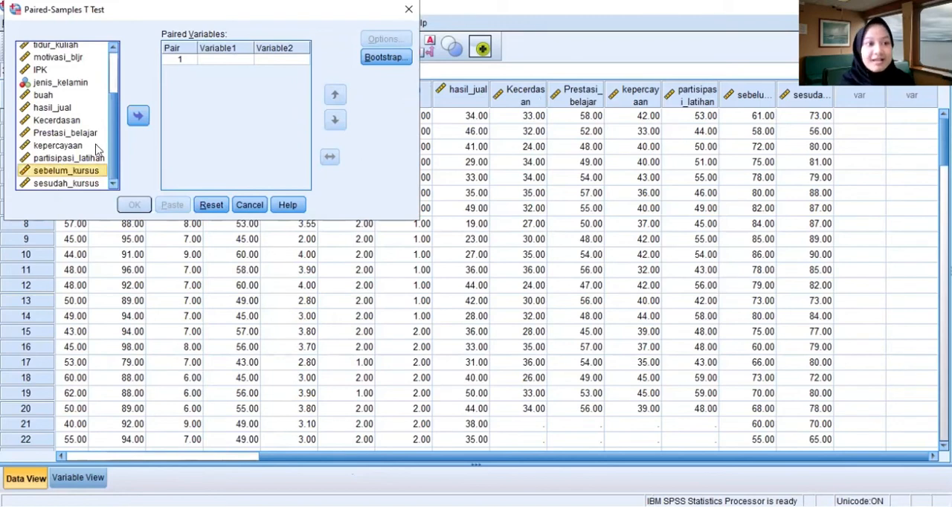
{"action": "left_click", "coordinate": [139, 117]}
- Add sesudah_kursus as the second variable of pair 1 and run the Paired-Samples T Test
{"action": "left_click", "coordinate": [95, 182]}
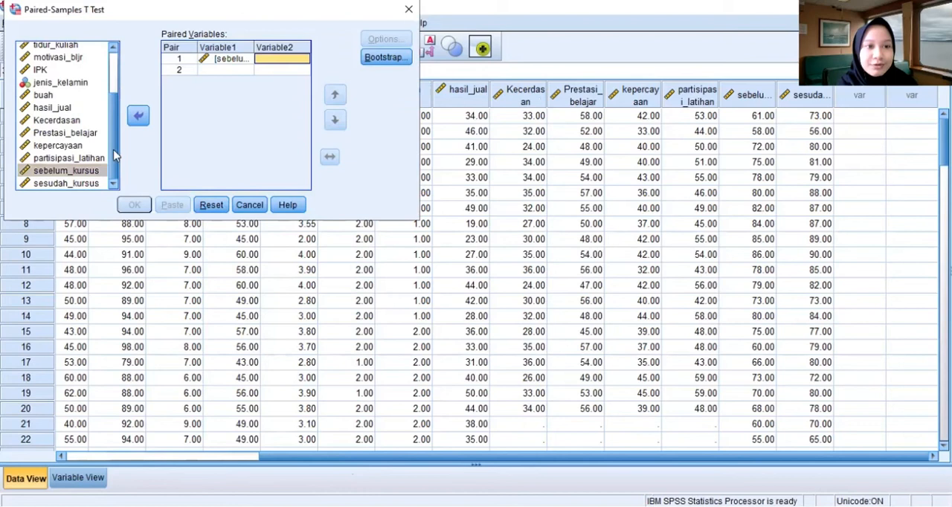
{"action": "left_click", "coordinate": [138, 119]}
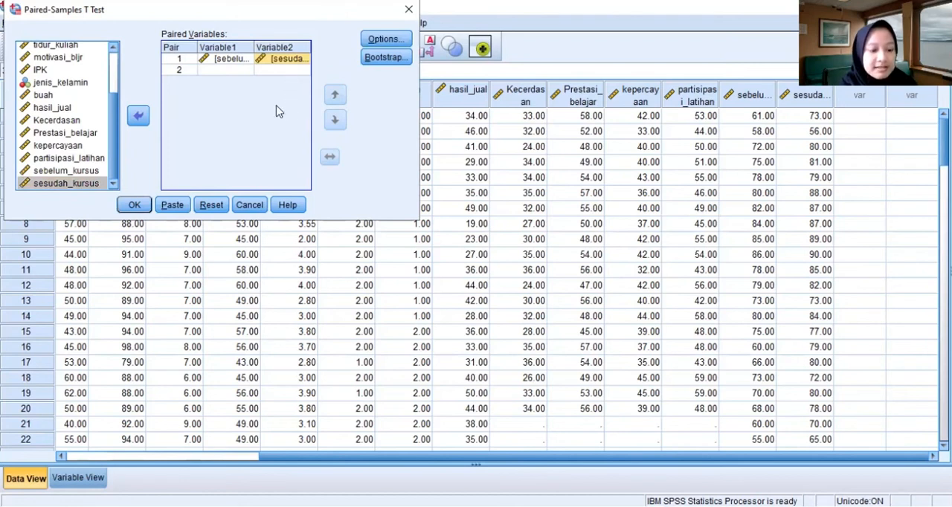
{"action": "left_click", "coordinate": [135, 206]}
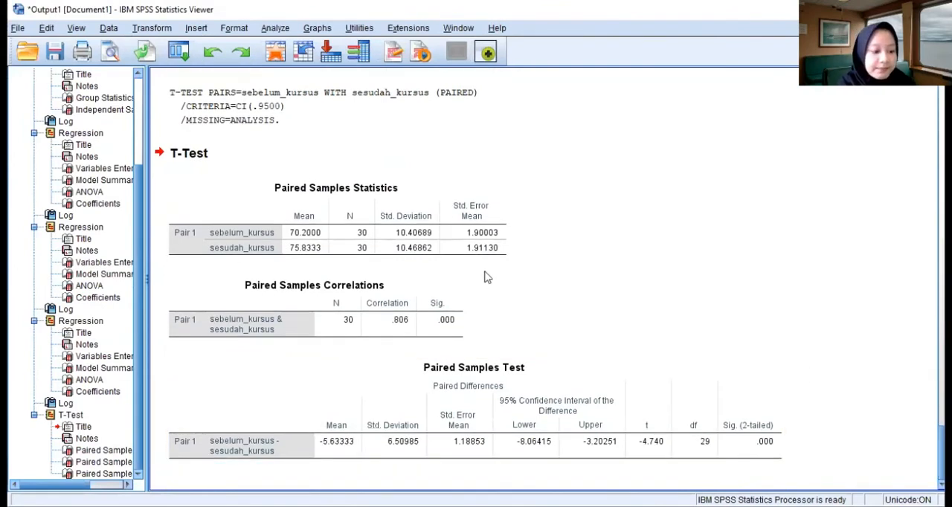
- Examine the sebelum_kursus and sesudah_kursus means in Paired Samples Statistics and the two-tailed significance in the Paired Samples Test table
{"action": "left_click", "coordinate": [362, 216]}
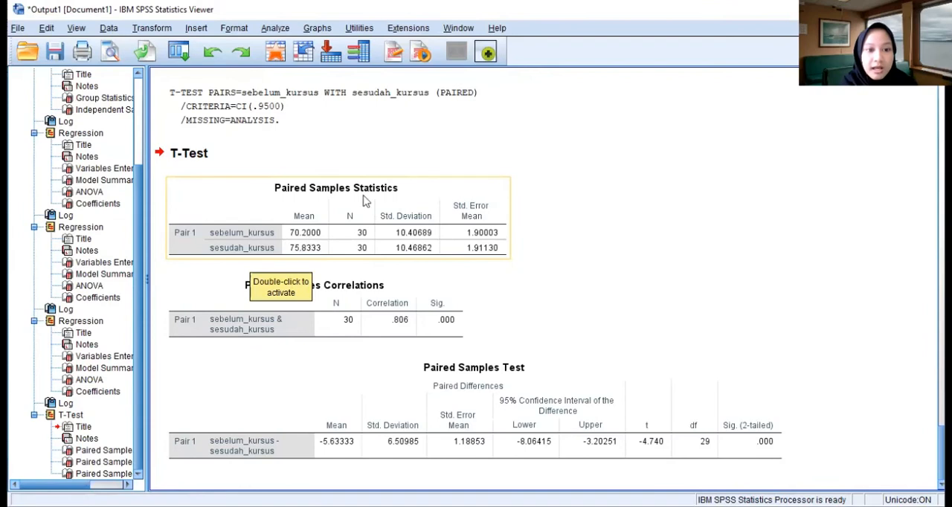
{"action": "left_click", "coordinate": [357, 285]}
{"action": "left_click", "coordinate": [252, 251]}
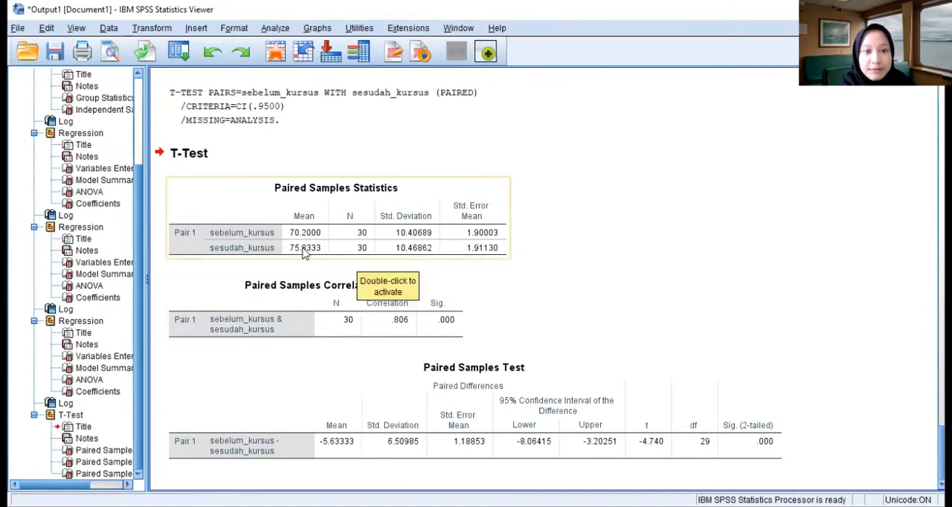
{"action": "left_click", "coordinate": [422, 297]}
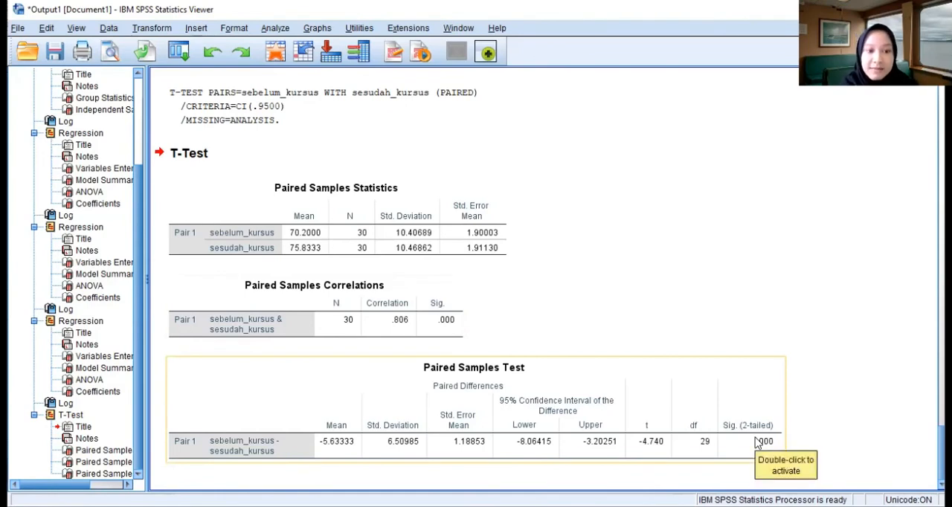
{"action": "left_click", "coordinate": [227, 221]}
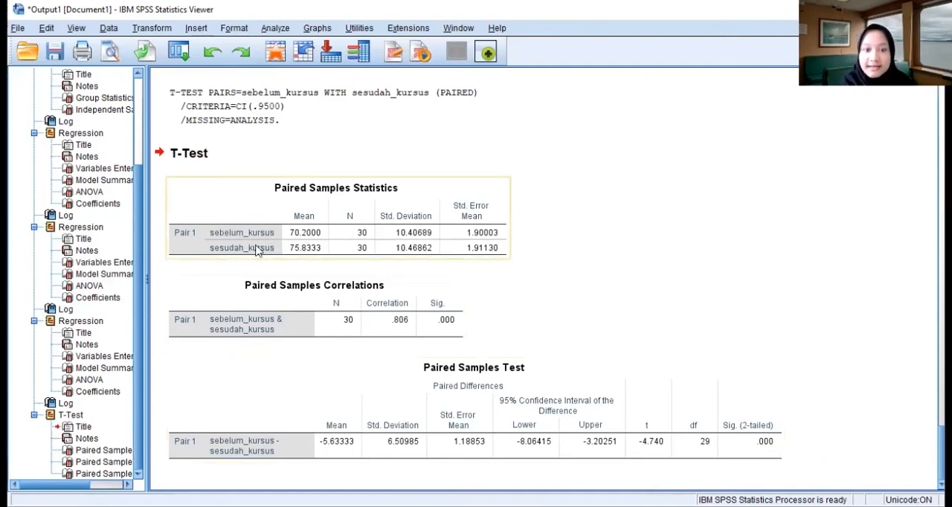
{"action": "left_click", "coordinate": [658, 348]}
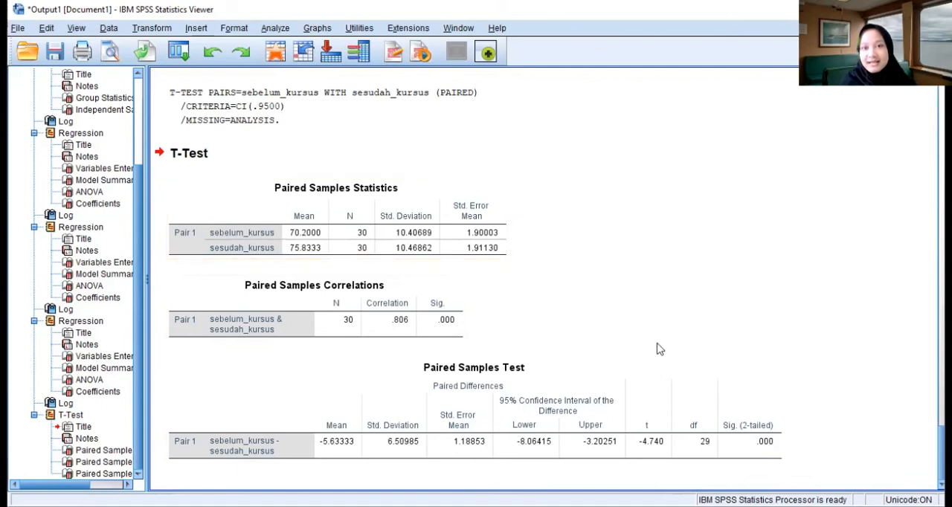